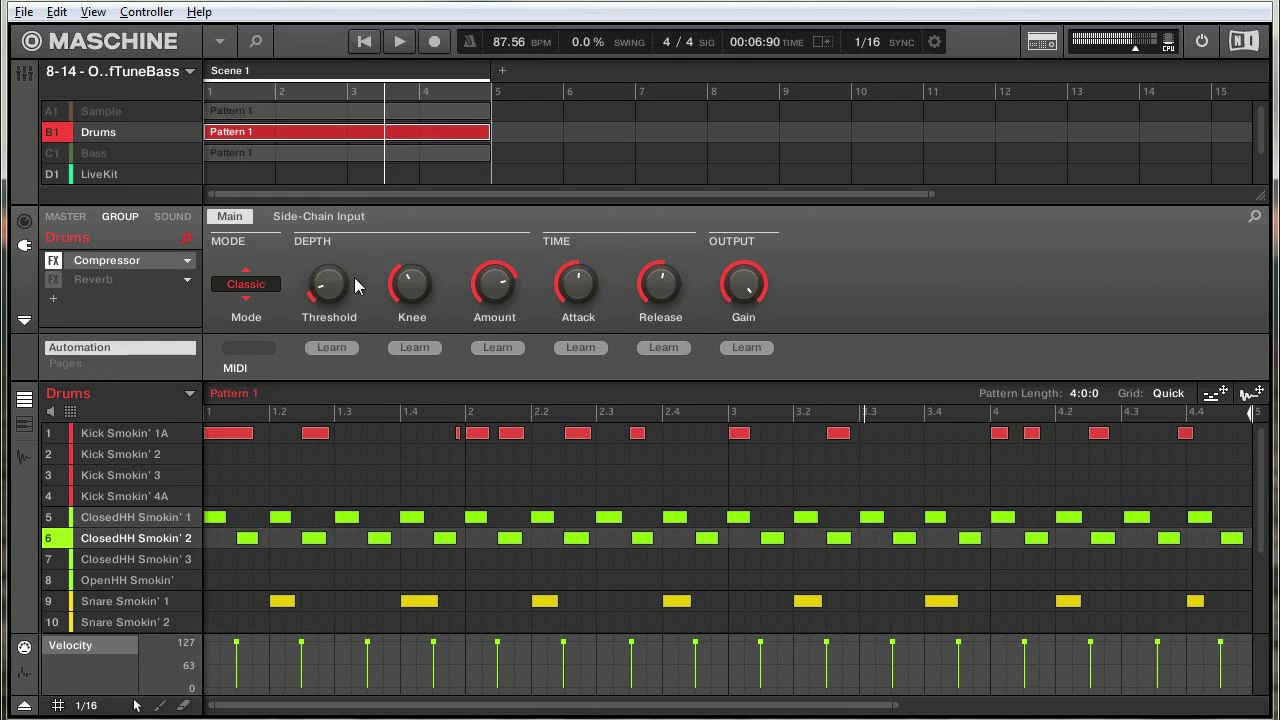
# - Check the Drums compressor's side-chain and main tabs, bypass it, and play Pattern 1
pyautogui.click(310, 216)
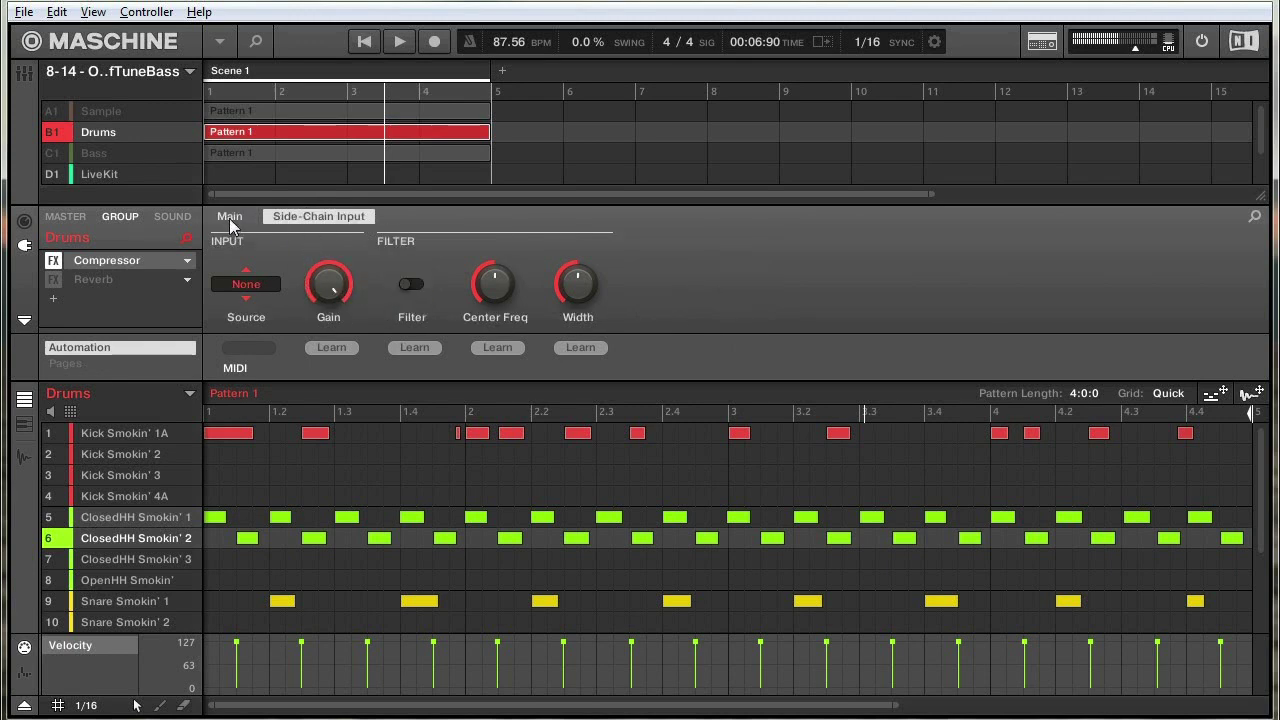
pyautogui.click(230, 218)
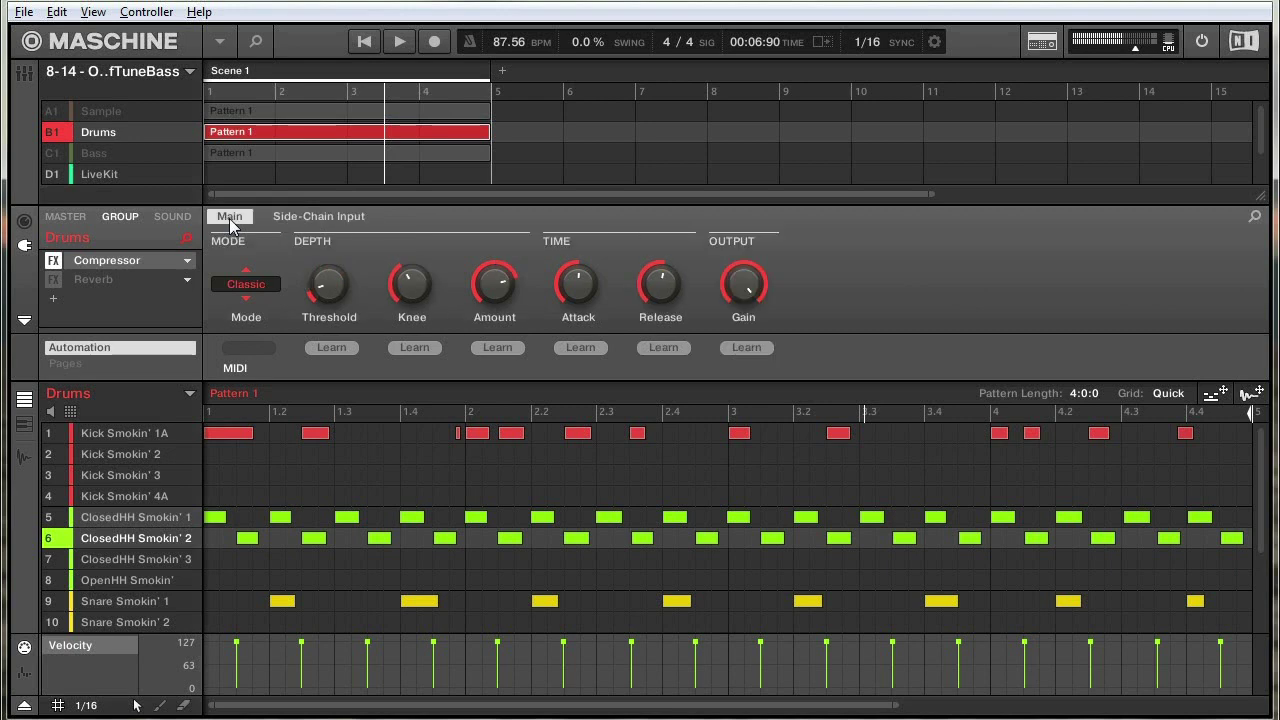
pyautogui.click(54, 261)
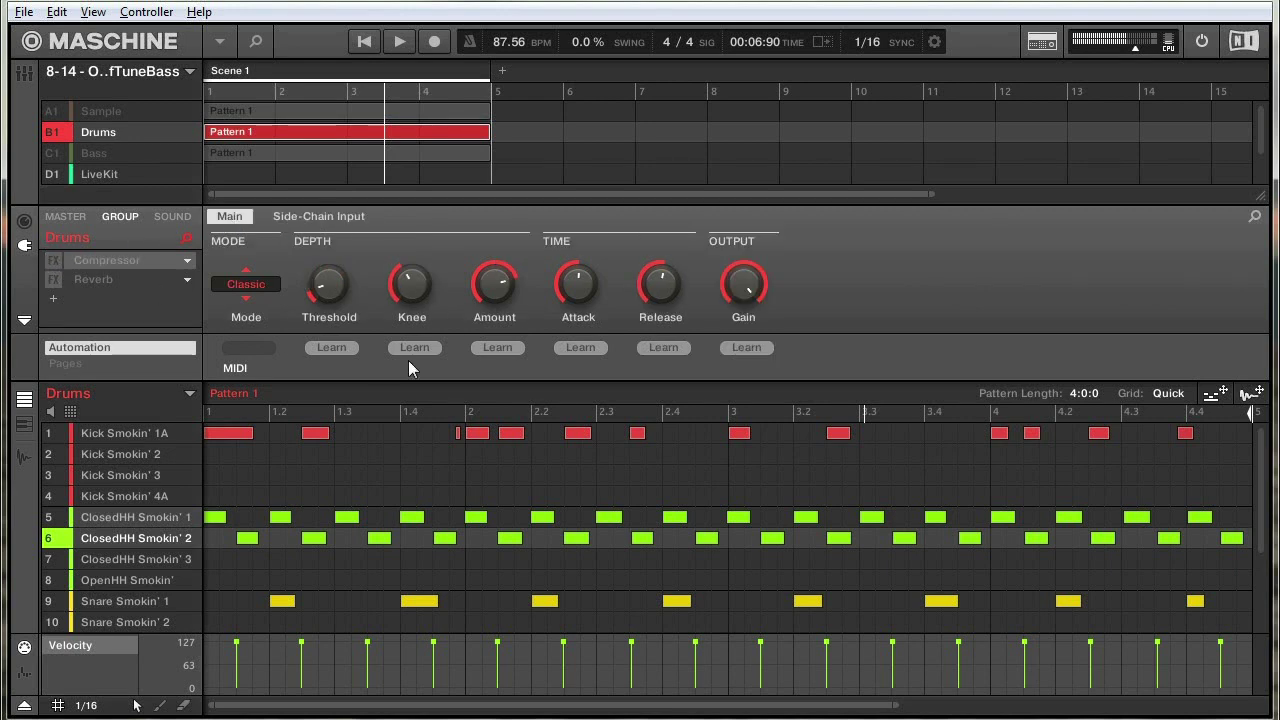
pyautogui.press('space')
pyautogui.press('space')
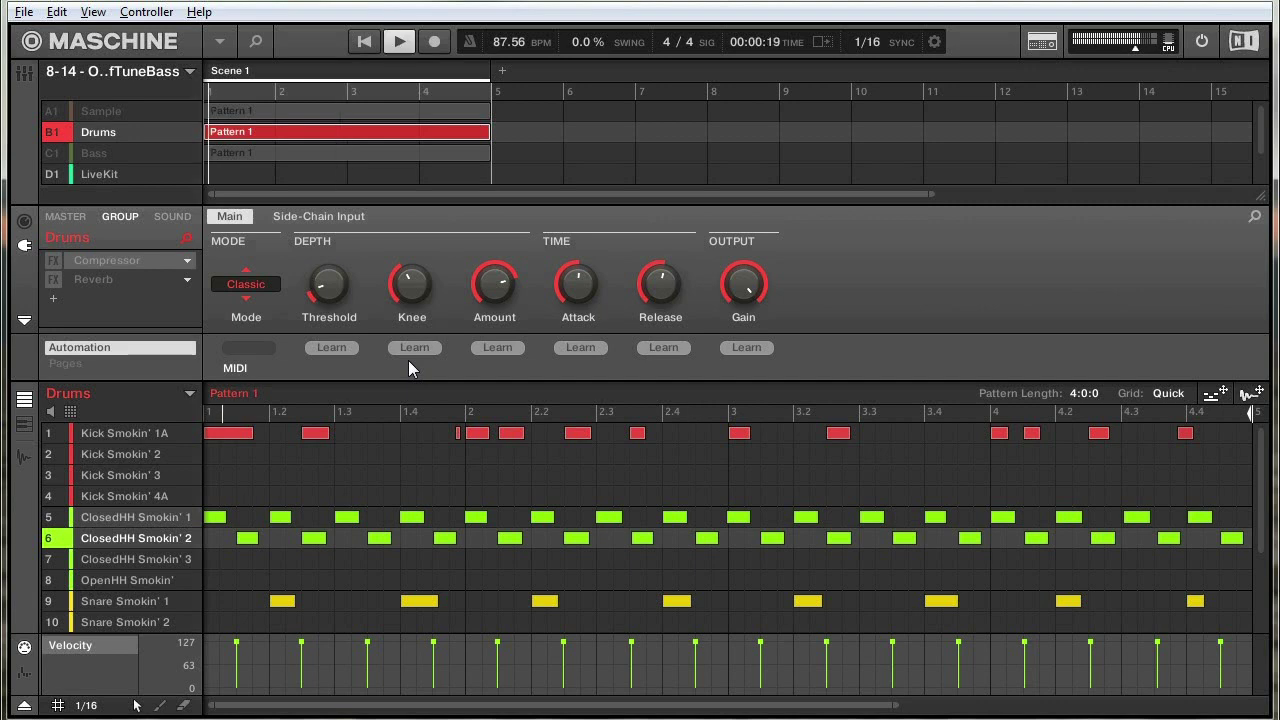
# - Toggle the Drums compressor on, off and back on during playback, then stop
pyautogui.click(53, 261)
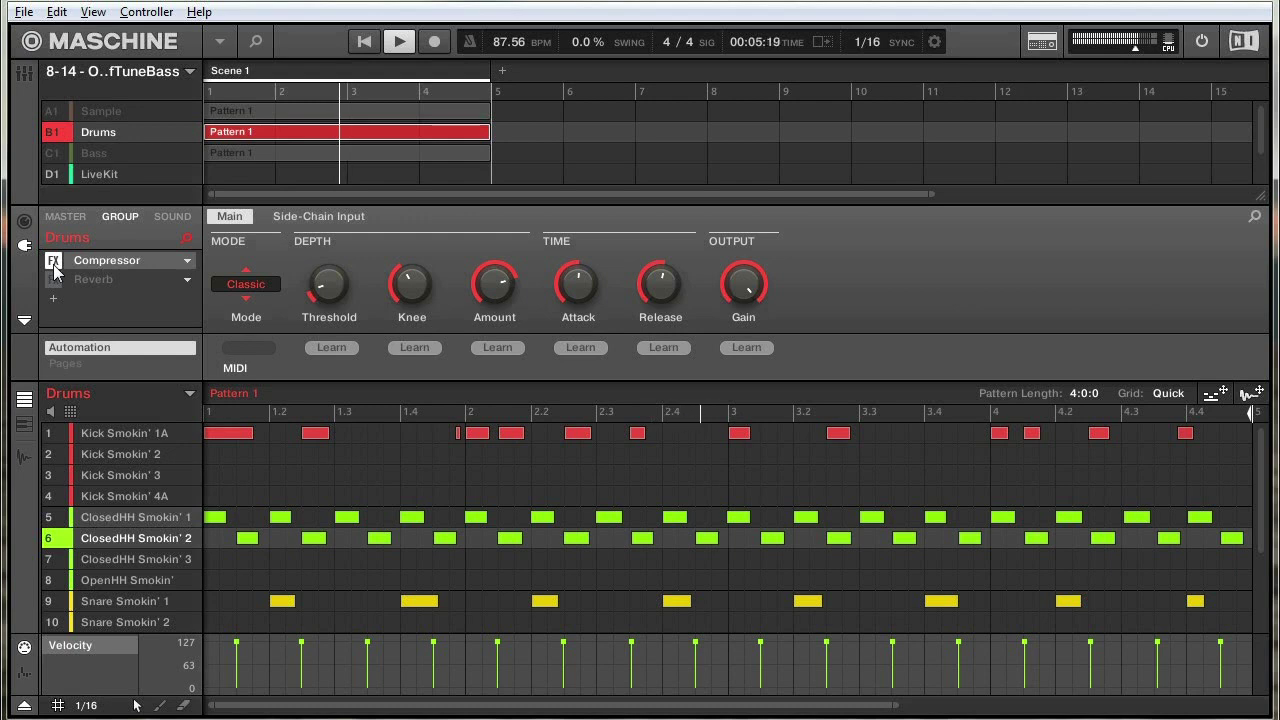
pyautogui.click(53, 261)
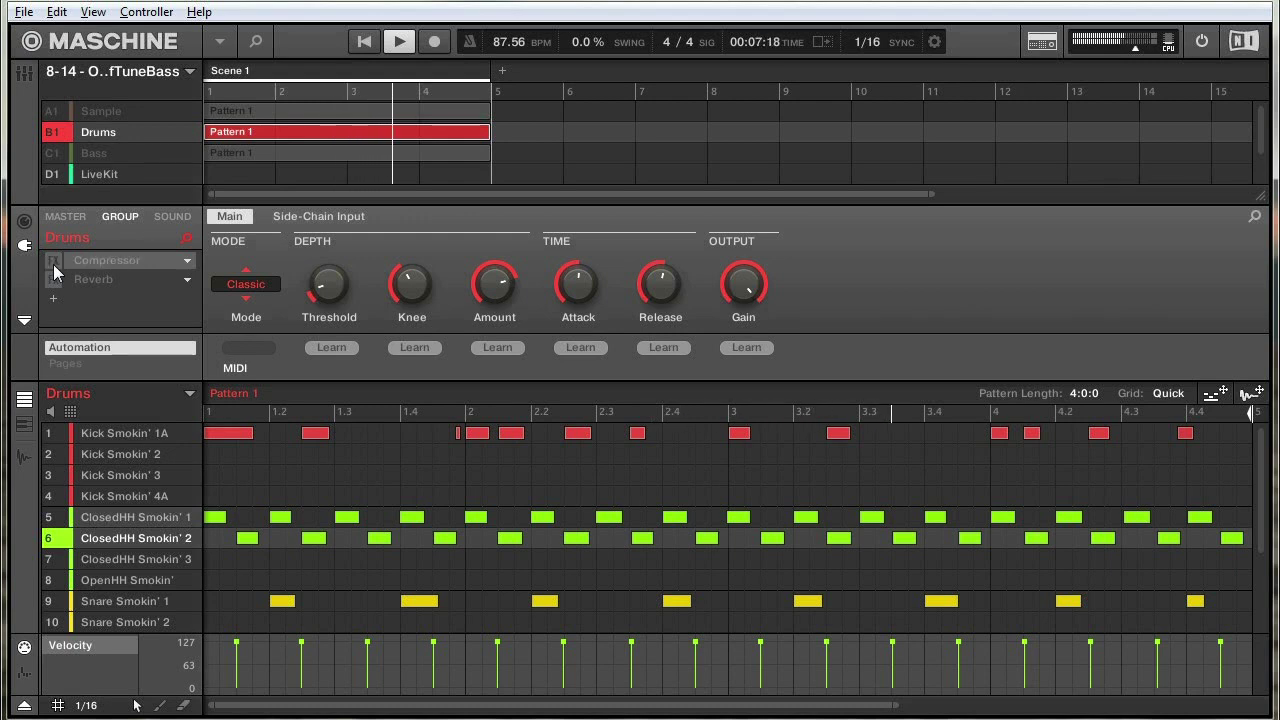
pyautogui.click(53, 261)
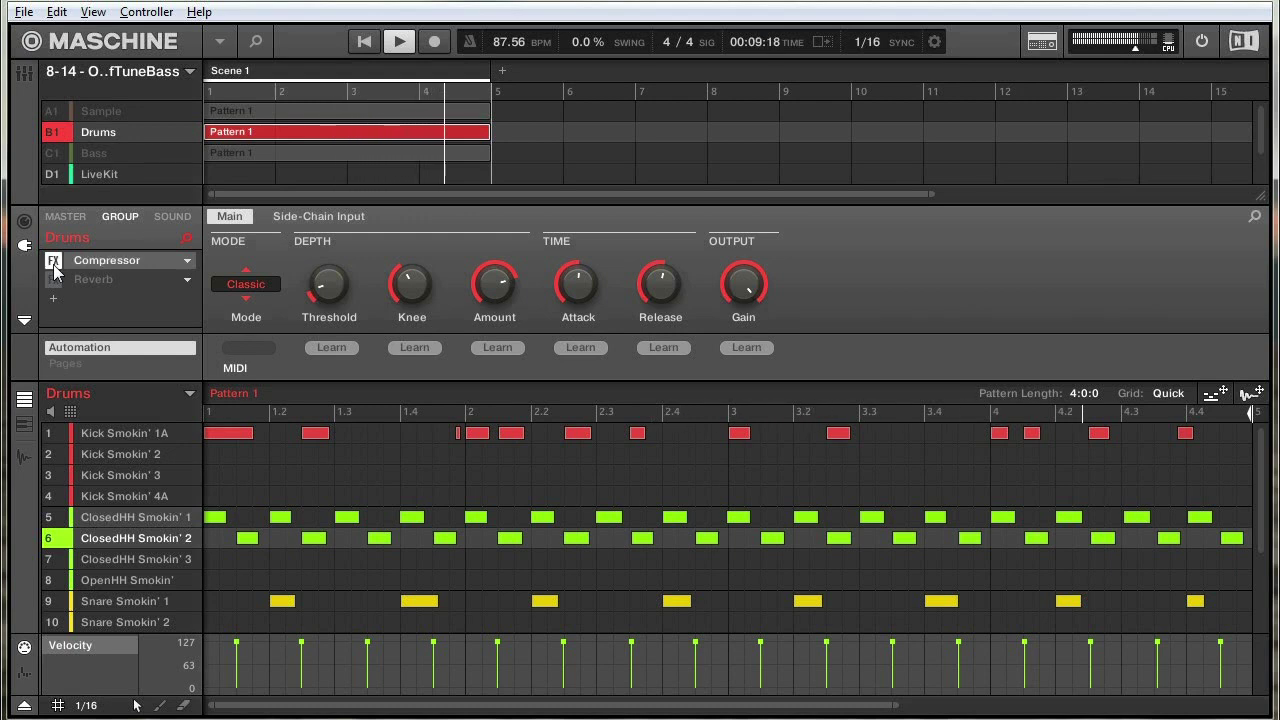
pyautogui.press('space')
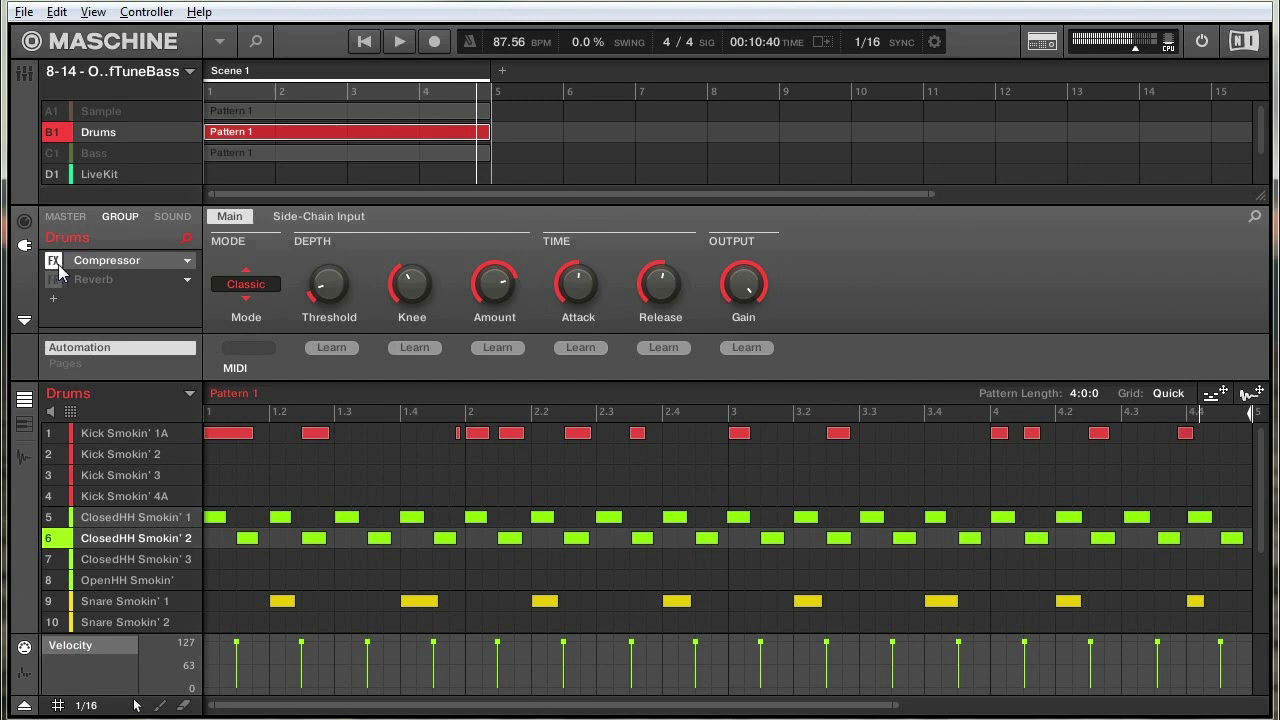
pyautogui.moveTo(576, 284)
pyautogui.moveTo(493, 289)
pyautogui.moveTo(341, 296)
# - In the Mixer, drag the Drums compressor Threshold down toward -30 dB while playing, then return to the Arranger
pyautogui.hotkey('ctrl', 'm')
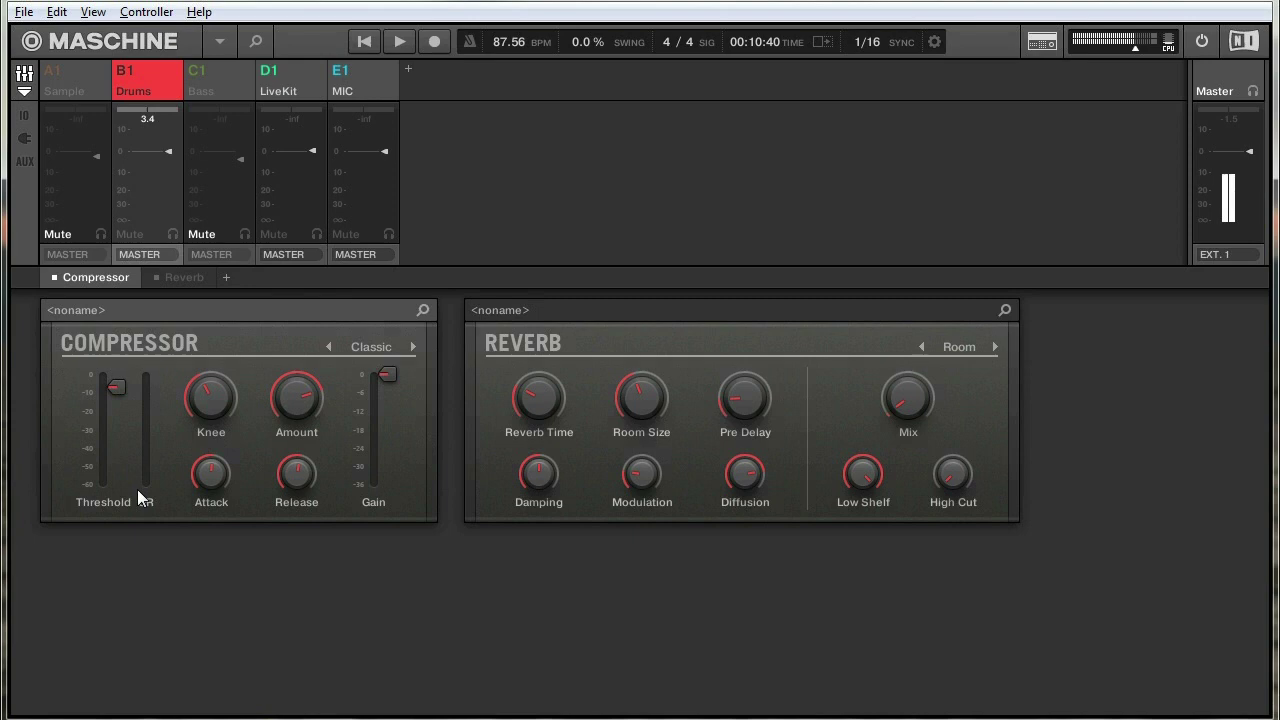
pyautogui.press('space')
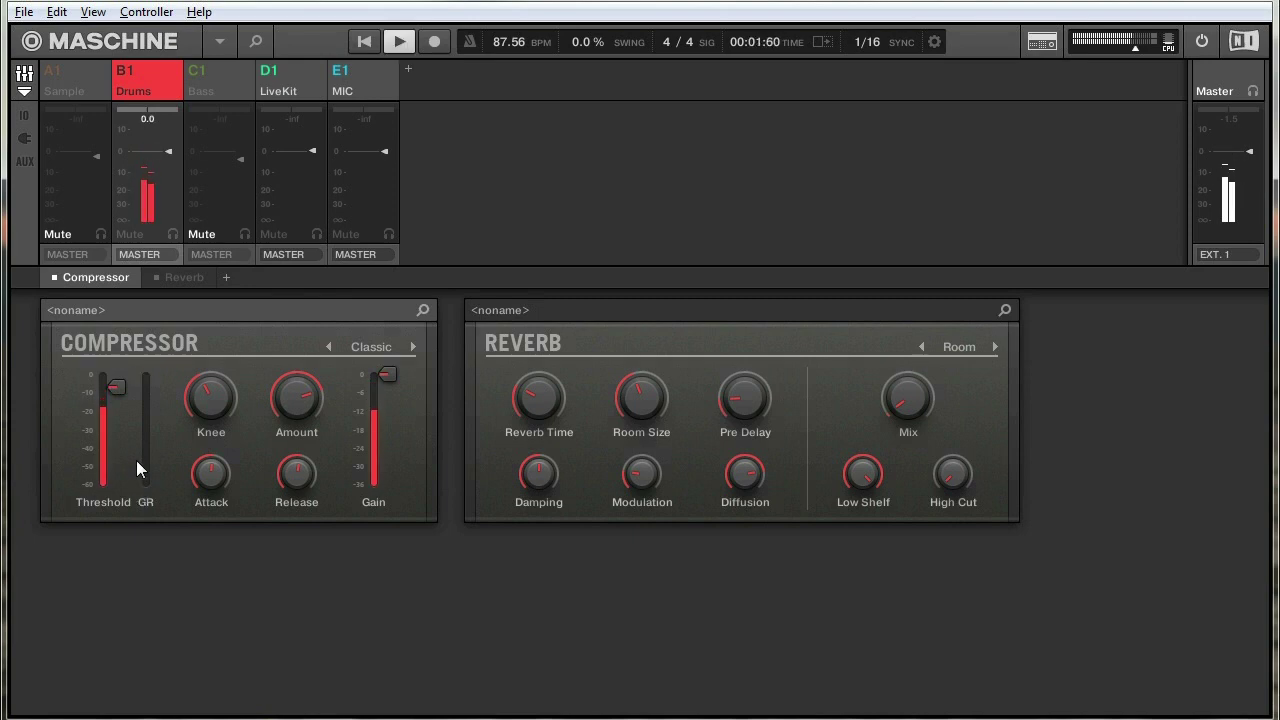
pyautogui.press('space')
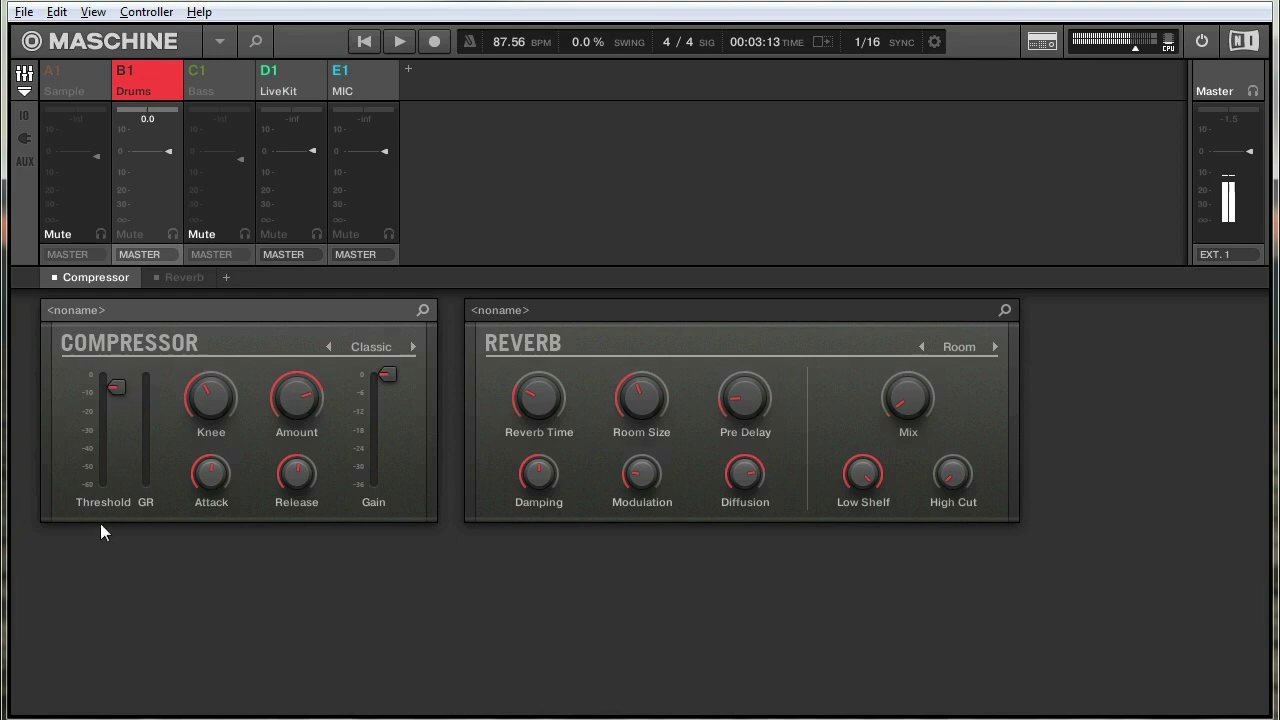
pyautogui.press('space')
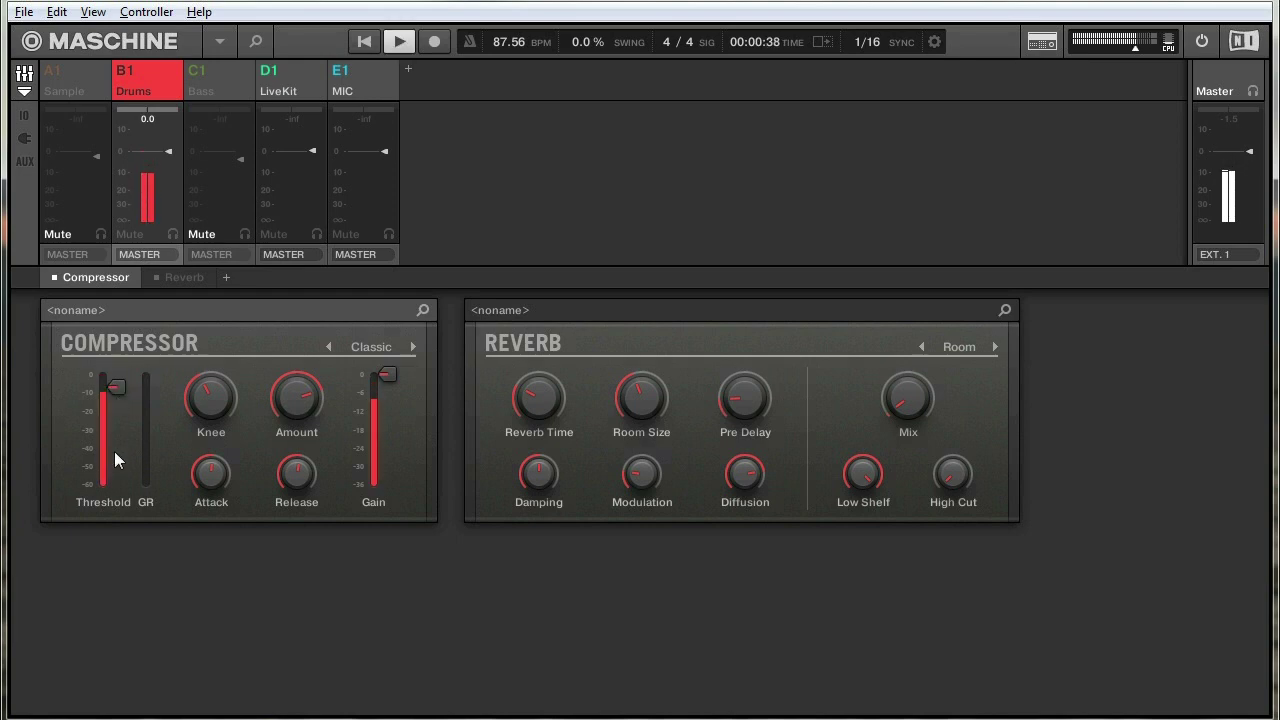
pyautogui.moveTo(113, 388)
pyautogui.mouseDown()
pyautogui.moveTo(114, 456)
pyautogui.moveTo(113, 398)
pyautogui.mouseUp()
pyautogui.press('space')
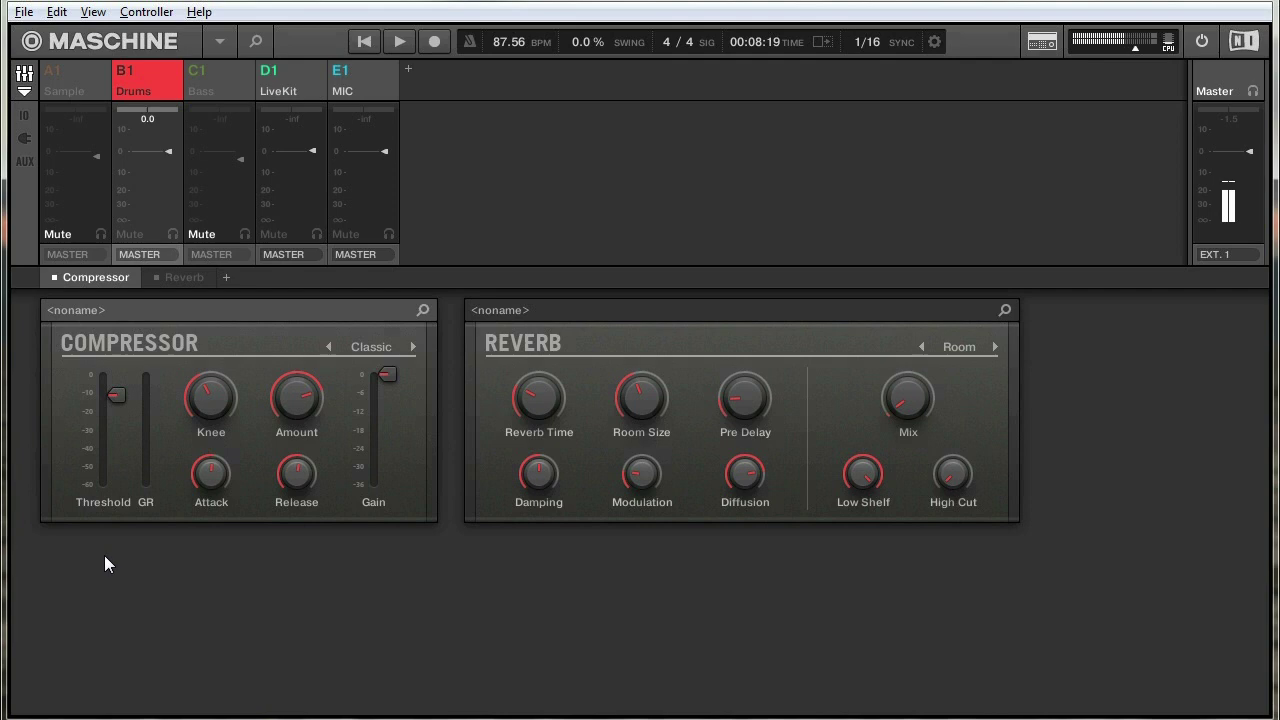
pyautogui.hotkey('ctrl', 'm')
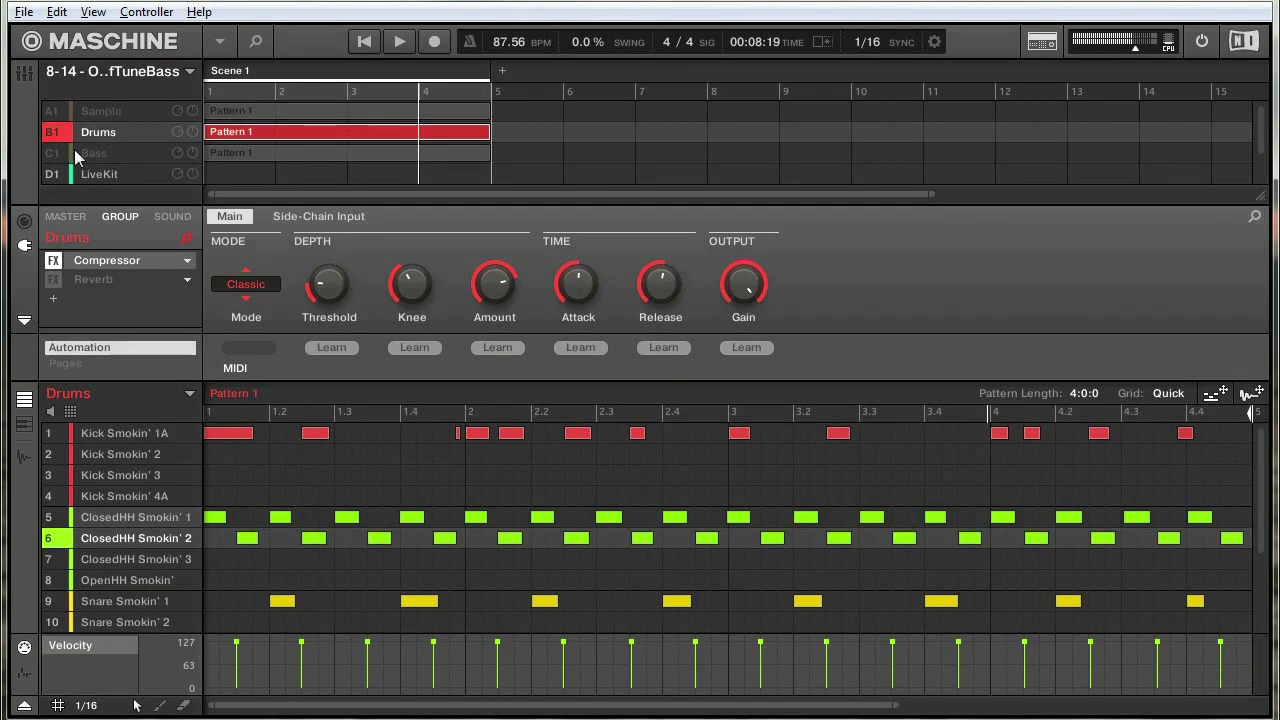
# - Select the Bass group C1 in the Arranger's group list
pyautogui.click(115, 150)
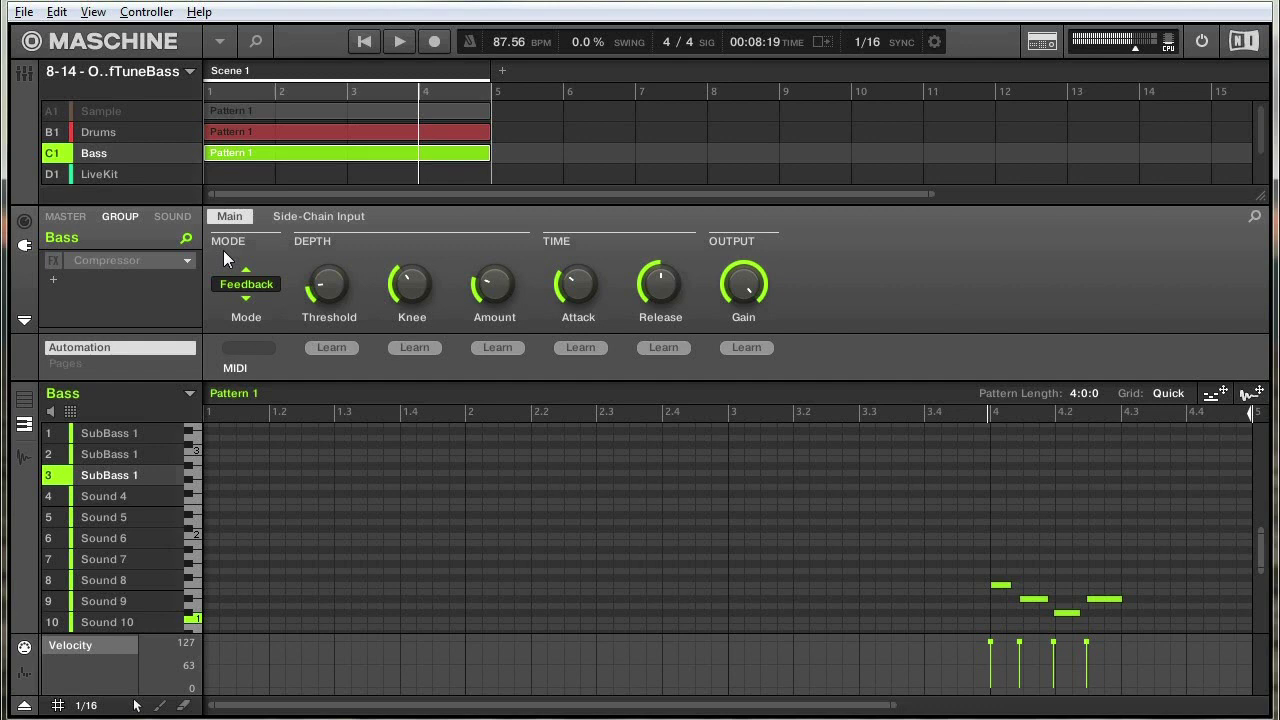
# - Enable the Bass compressor during playback with B1 Drums muted, then unmute Drums and stop
pyautogui.press('space')
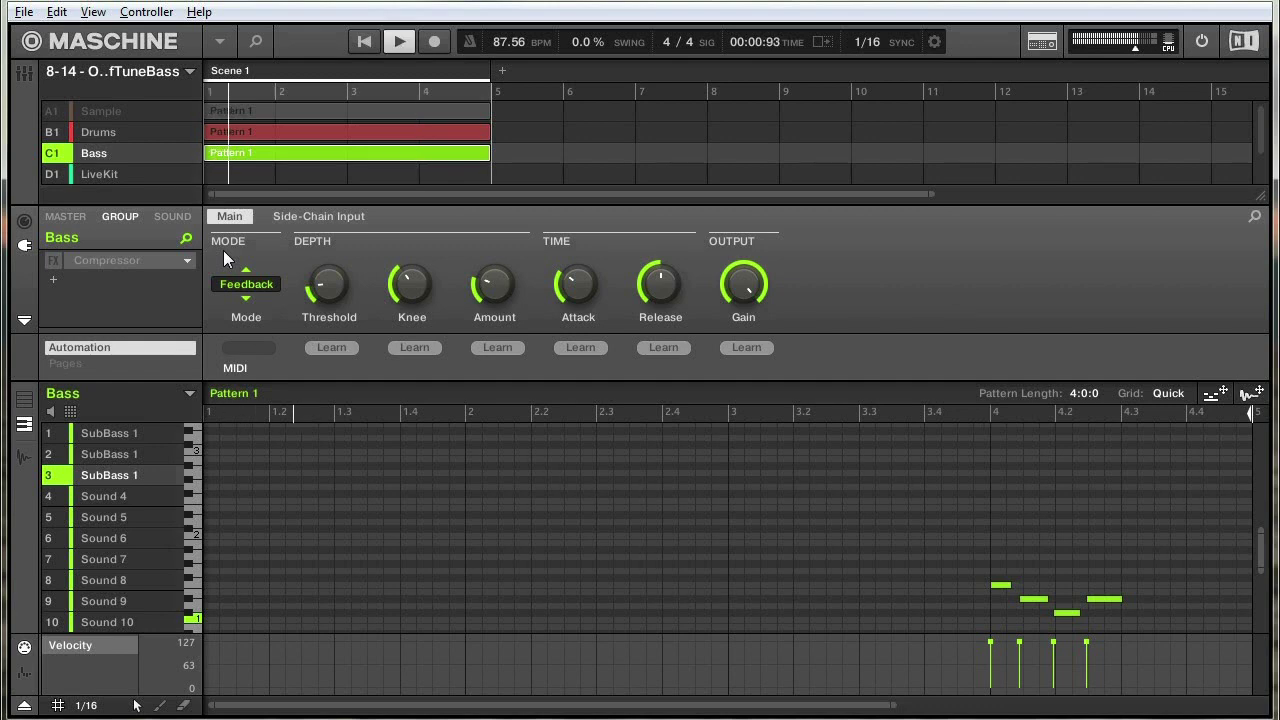
pyautogui.click(50, 131)
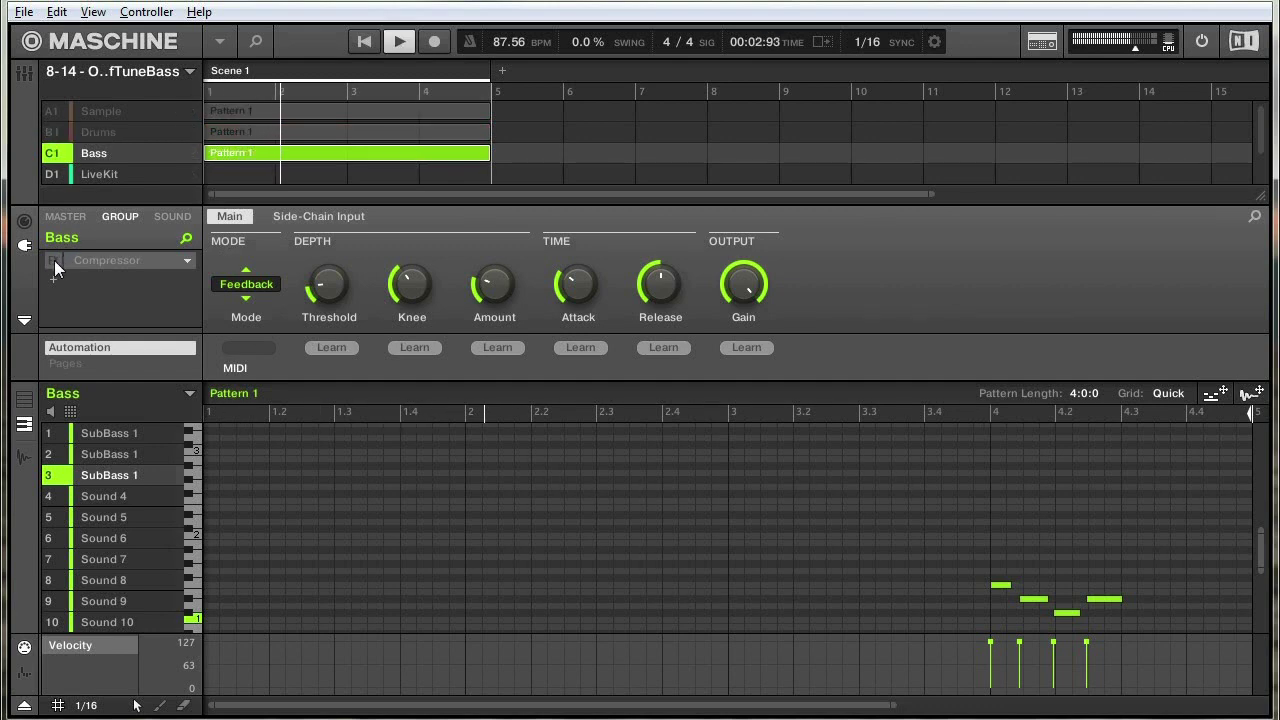
pyautogui.click(53, 261)
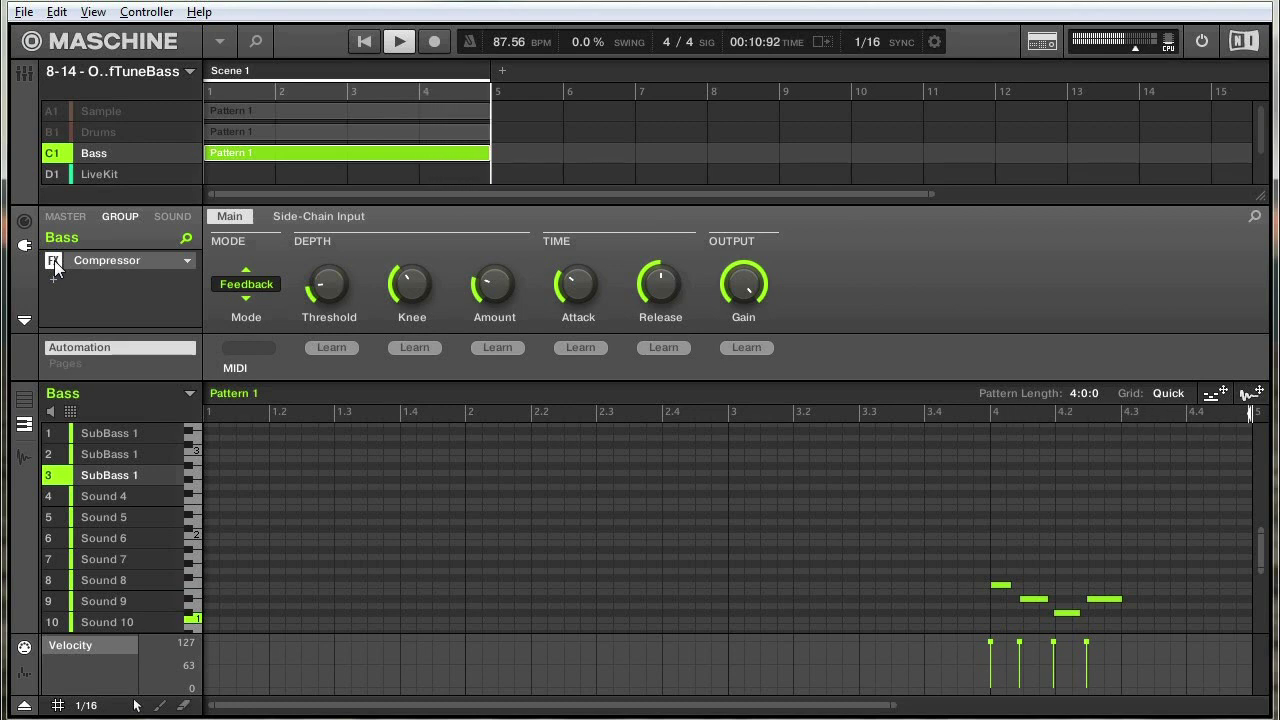
pyautogui.click(54, 134)
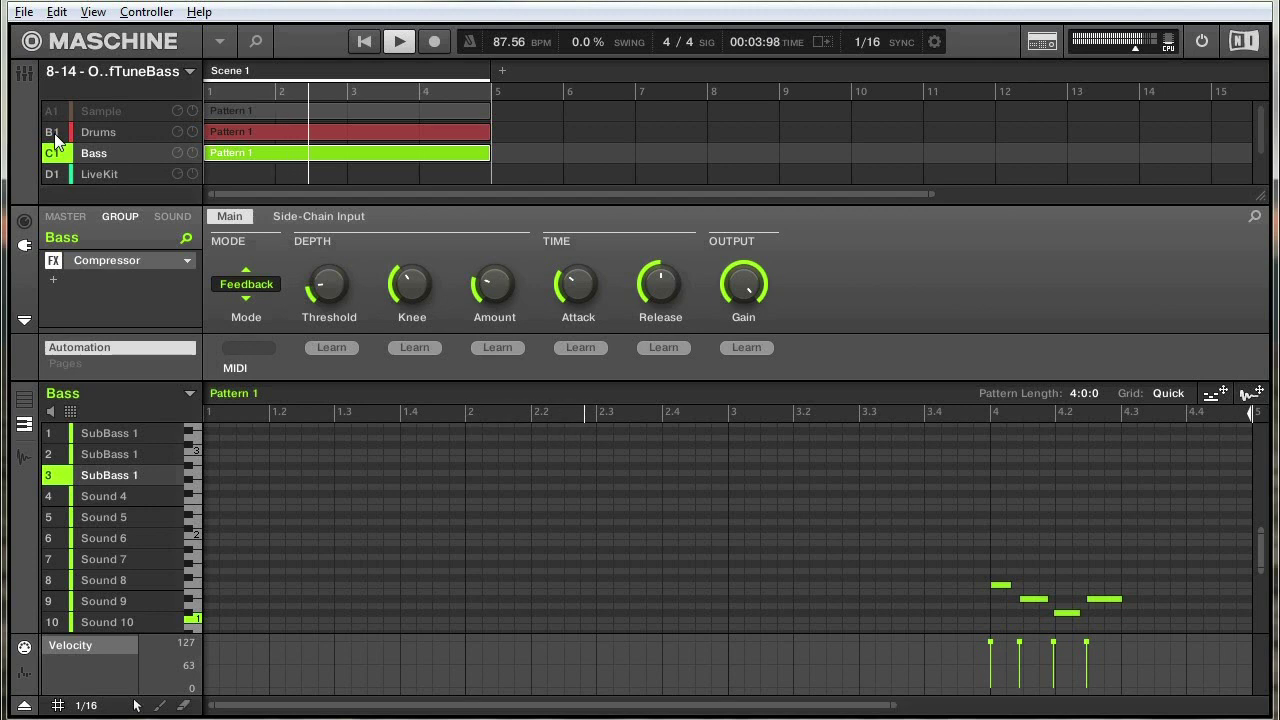
pyautogui.press('space')
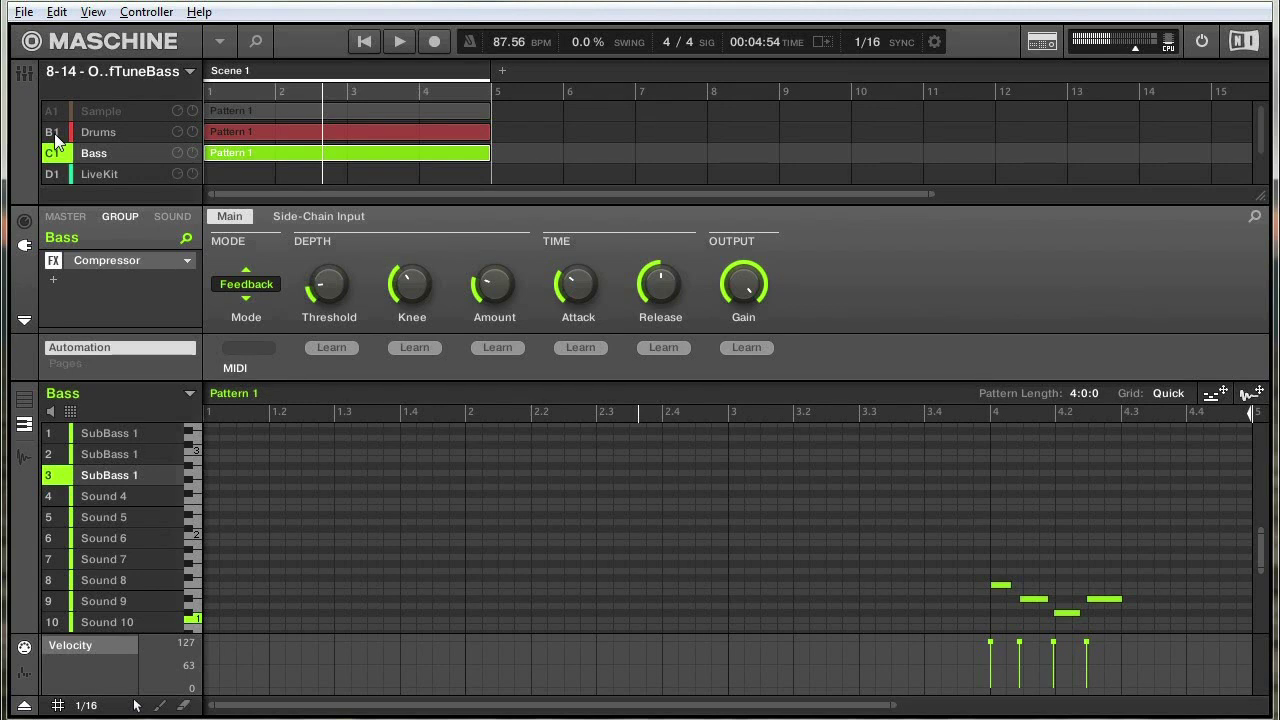
# - Unmute the Sample group, mute Drums and Bass, and select the Sample group
pyautogui.click(54, 112)
pyautogui.click(57, 135)
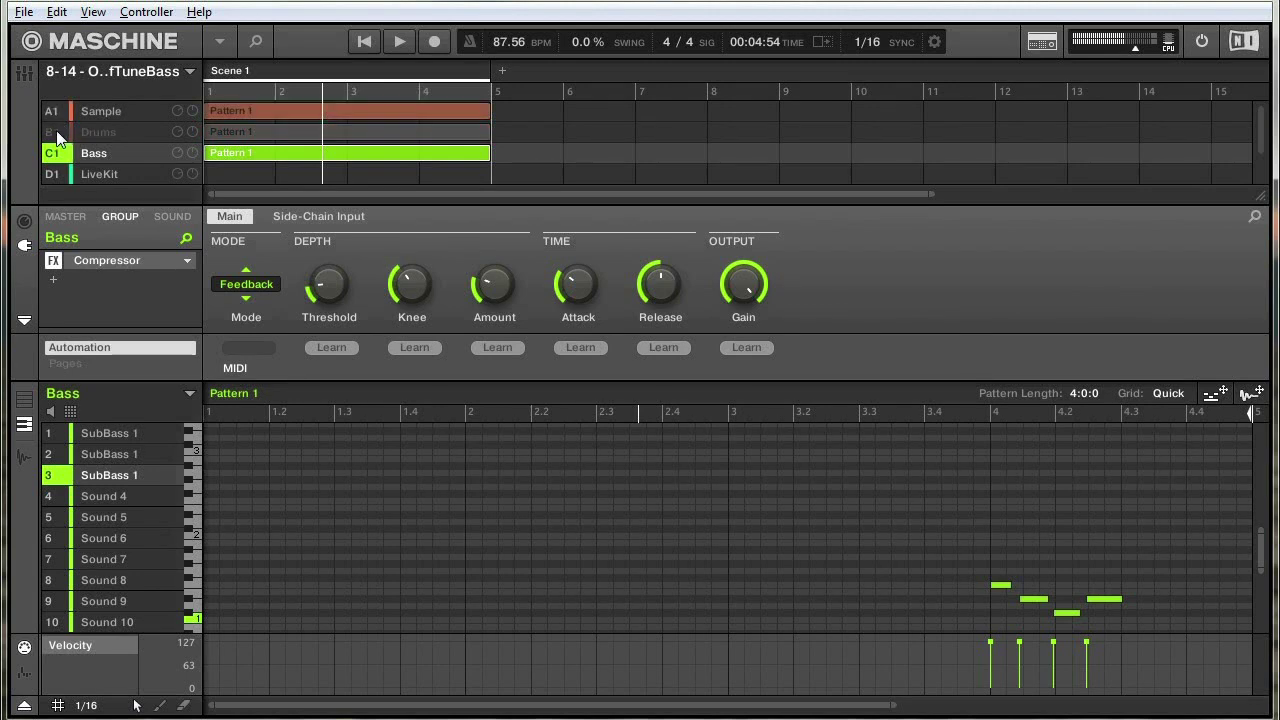
pyautogui.click(55, 153)
pyautogui.click(149, 108)
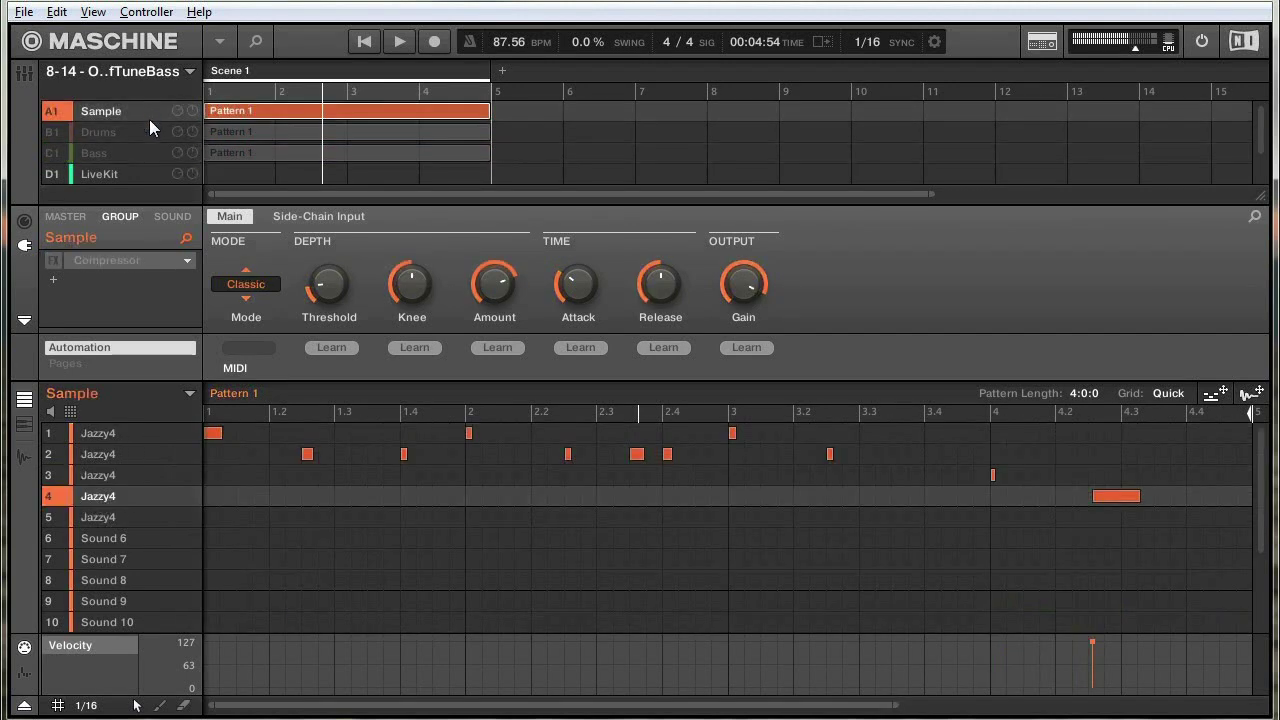
# - Re-enable the Sample group's Compressor and show its Side-Chain Input settings with source B1
pyautogui.click(300, 217)
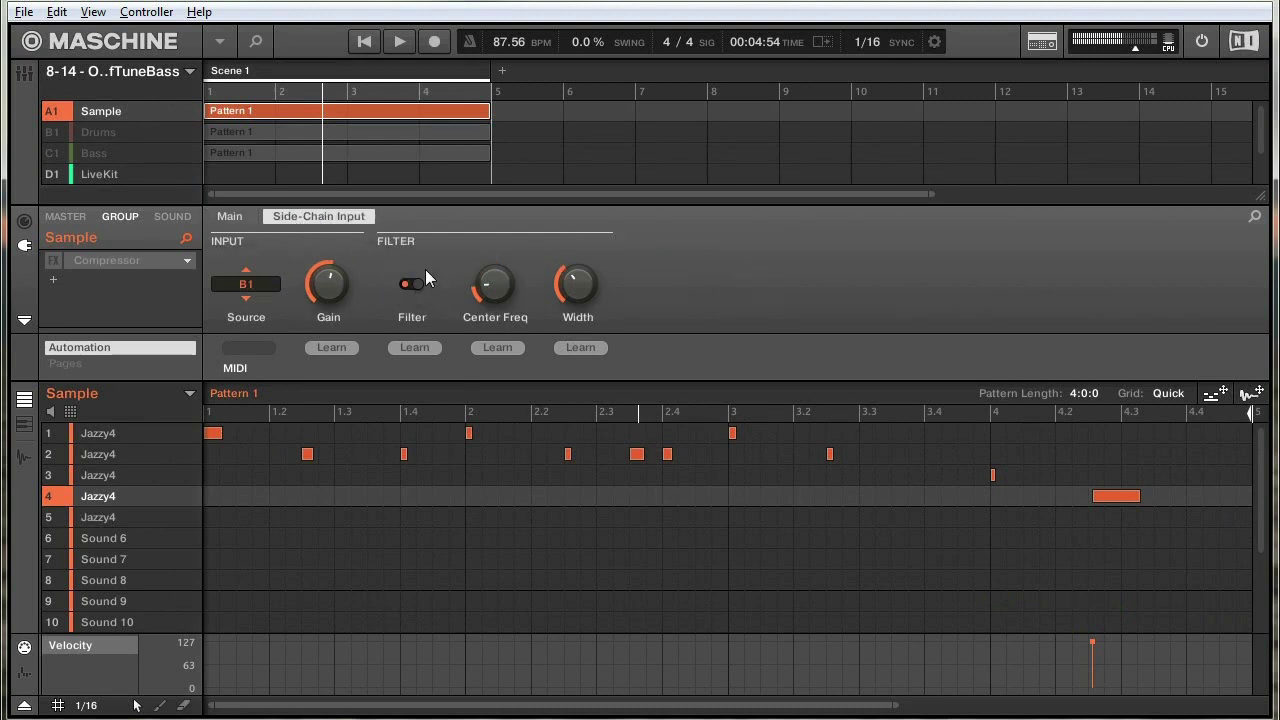
pyautogui.click(50, 259)
pyautogui.click(228, 217)
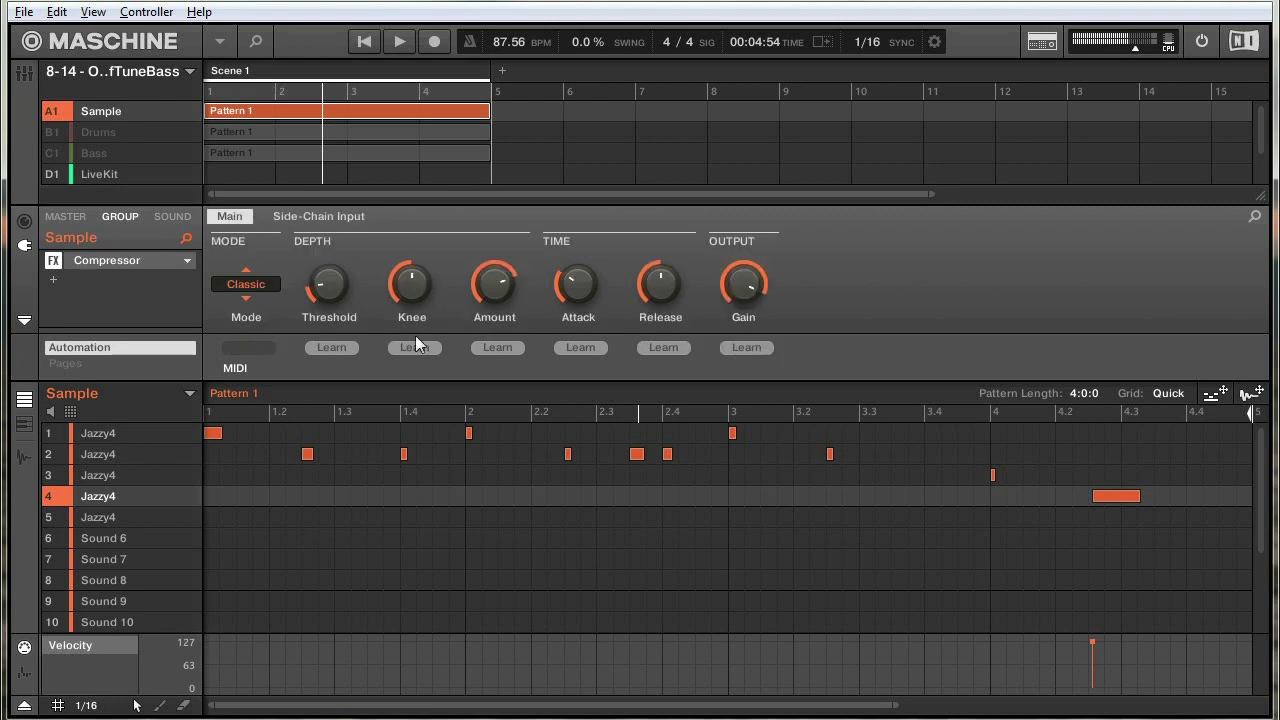
pyautogui.click(346, 220)
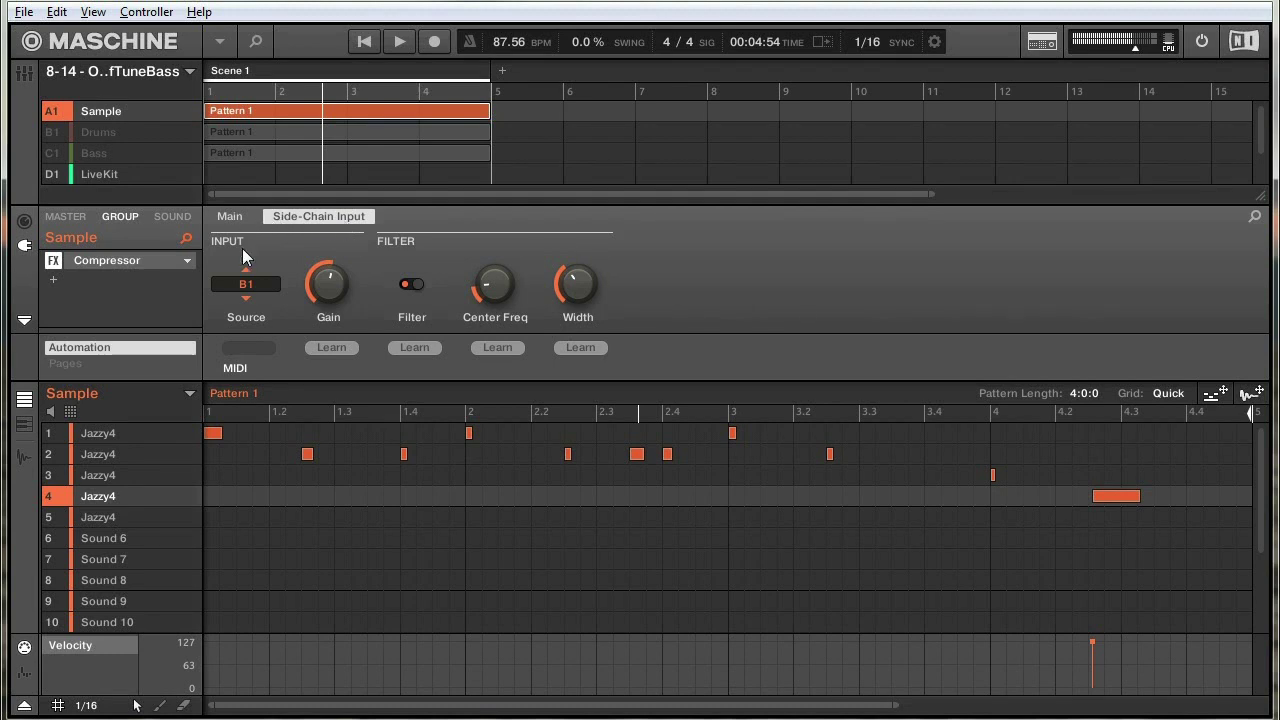
pyautogui.click(246, 286)
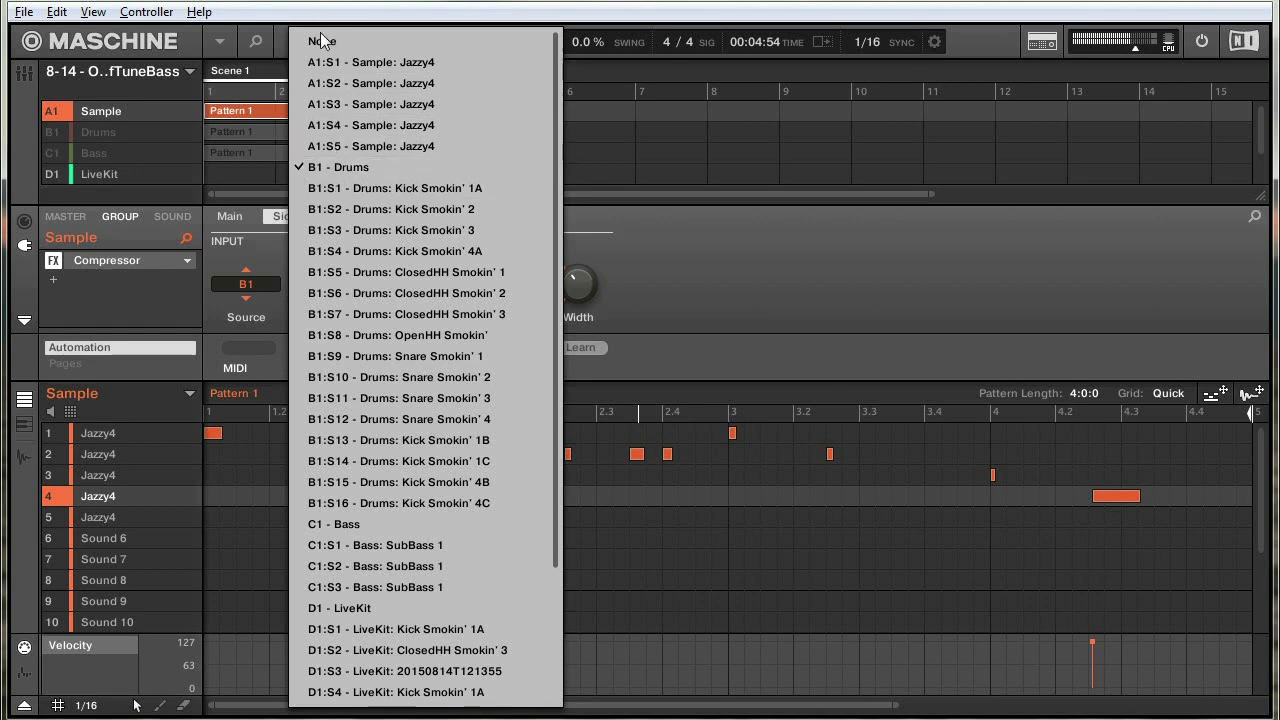
pyautogui.click(365, 167)
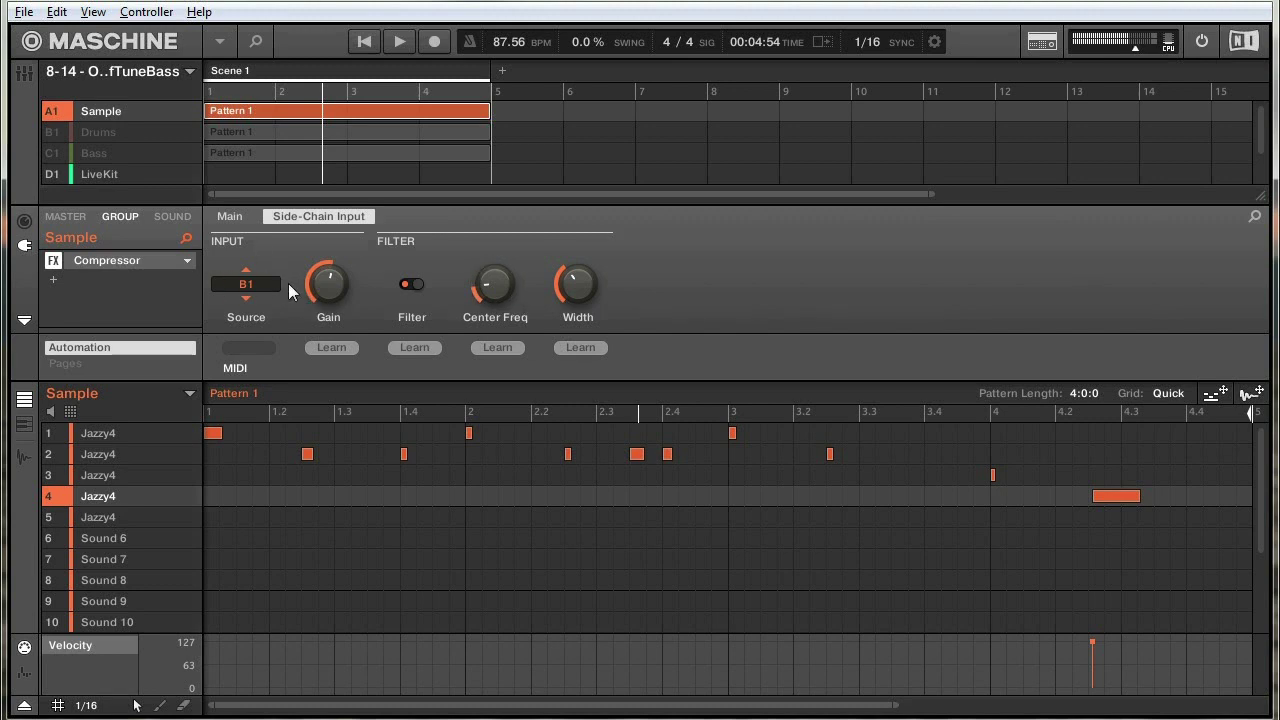
pyautogui.moveTo(339, 291)
pyautogui.click(104, 131)
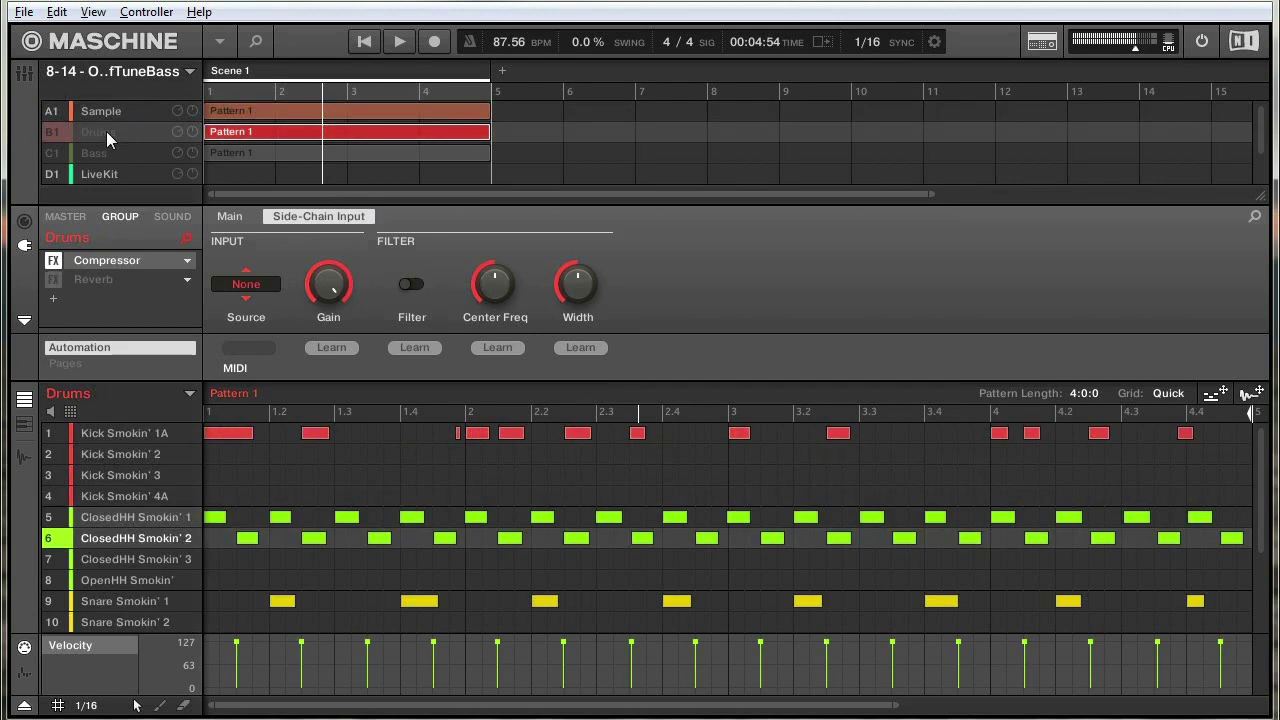
pyautogui.click(110, 113)
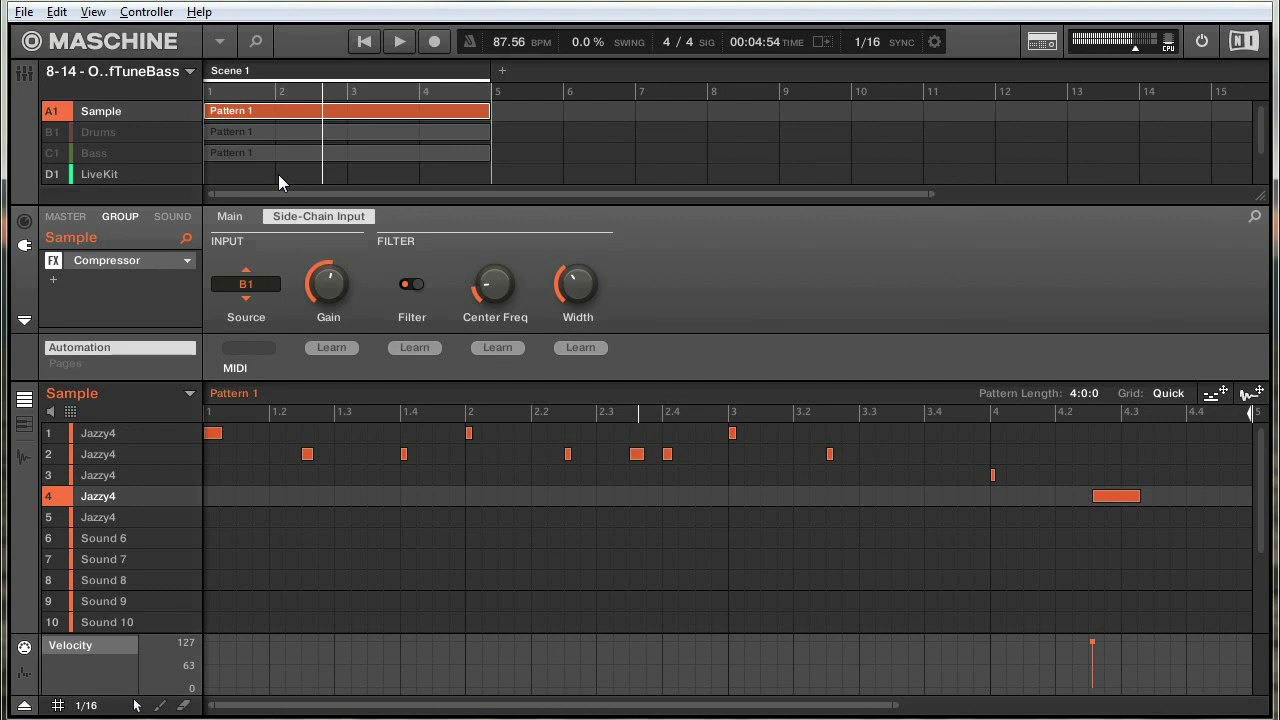
# - Keep B1 - Drums as side-chain source, enable the Filter, and set Center Freq to 447.8 Hz
pyautogui.click(246, 284)
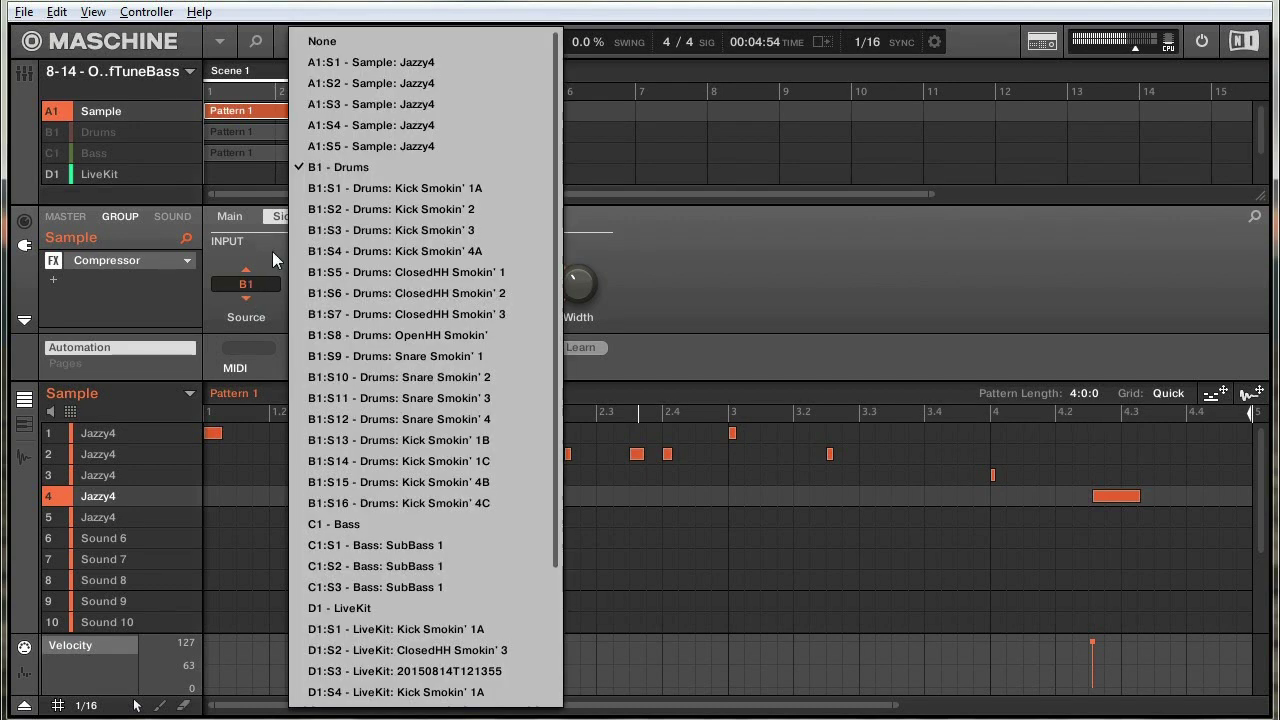
pyautogui.click(419, 168)
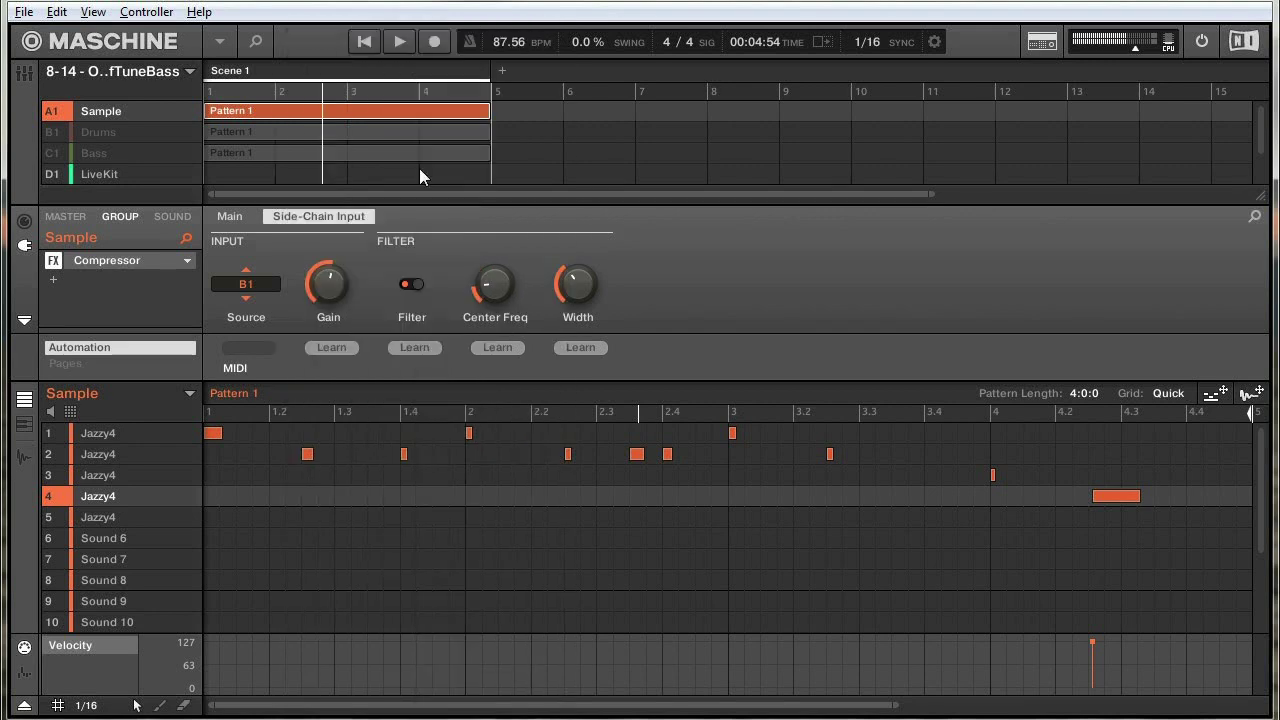
pyautogui.click(412, 284)
pyautogui.moveTo(494, 284); pyautogui.dragTo(494, 262)
# - Unmute Drums and Bass, audition the ducking, and raise the side-chain Gain to 0.97
pyautogui.click(59, 137)
pyautogui.click(59, 156)
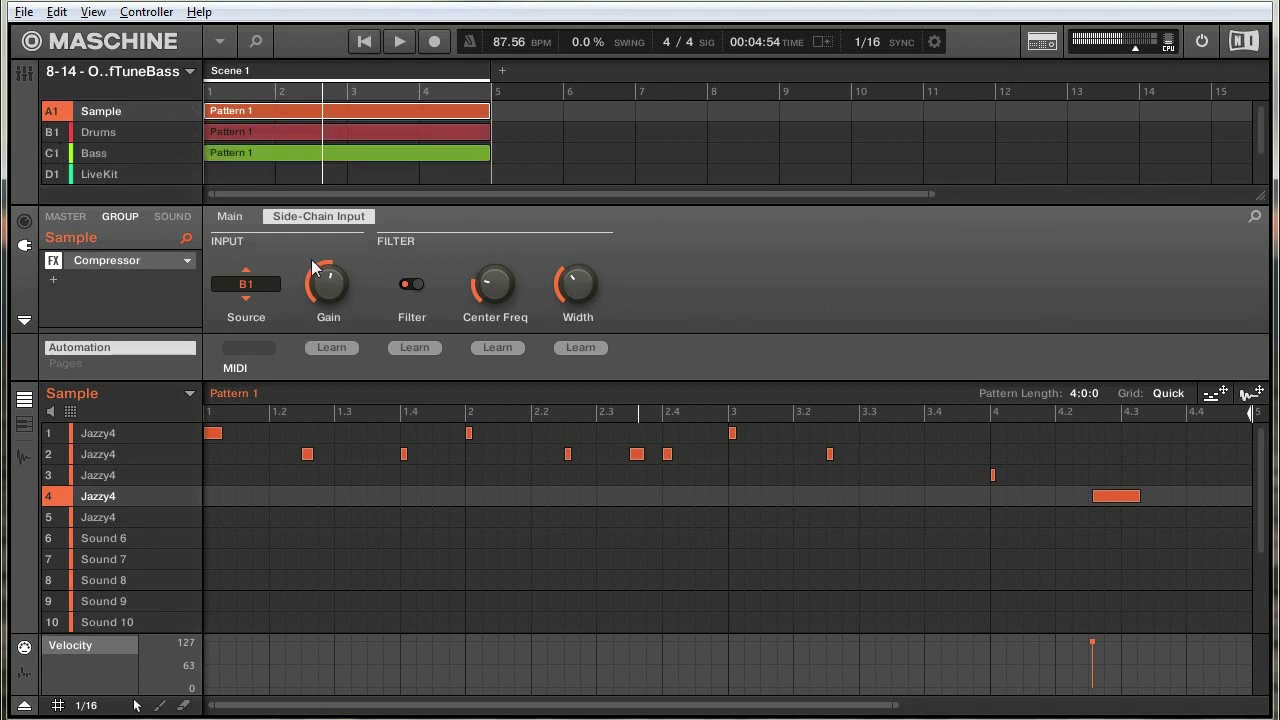
pyautogui.press('space')
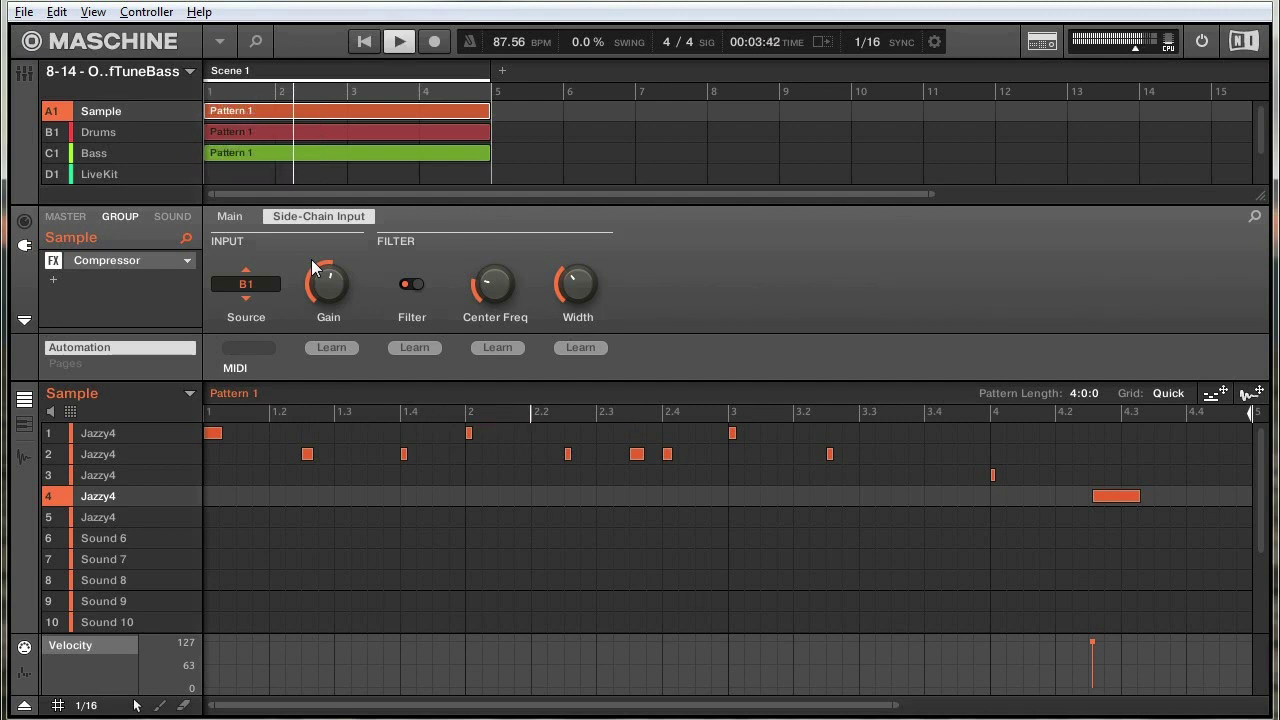
pyautogui.press('space')
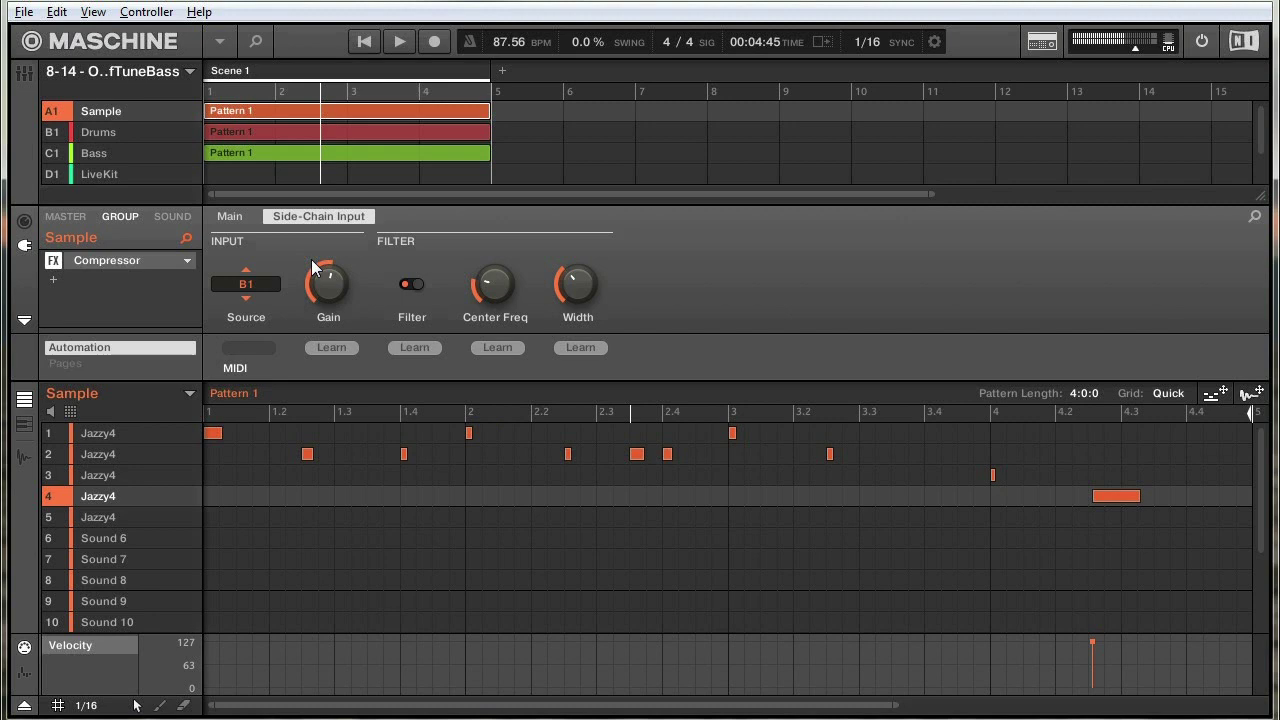
pyautogui.moveTo(313, 268); pyautogui.dragTo(325, 288)
pyautogui.press('space')
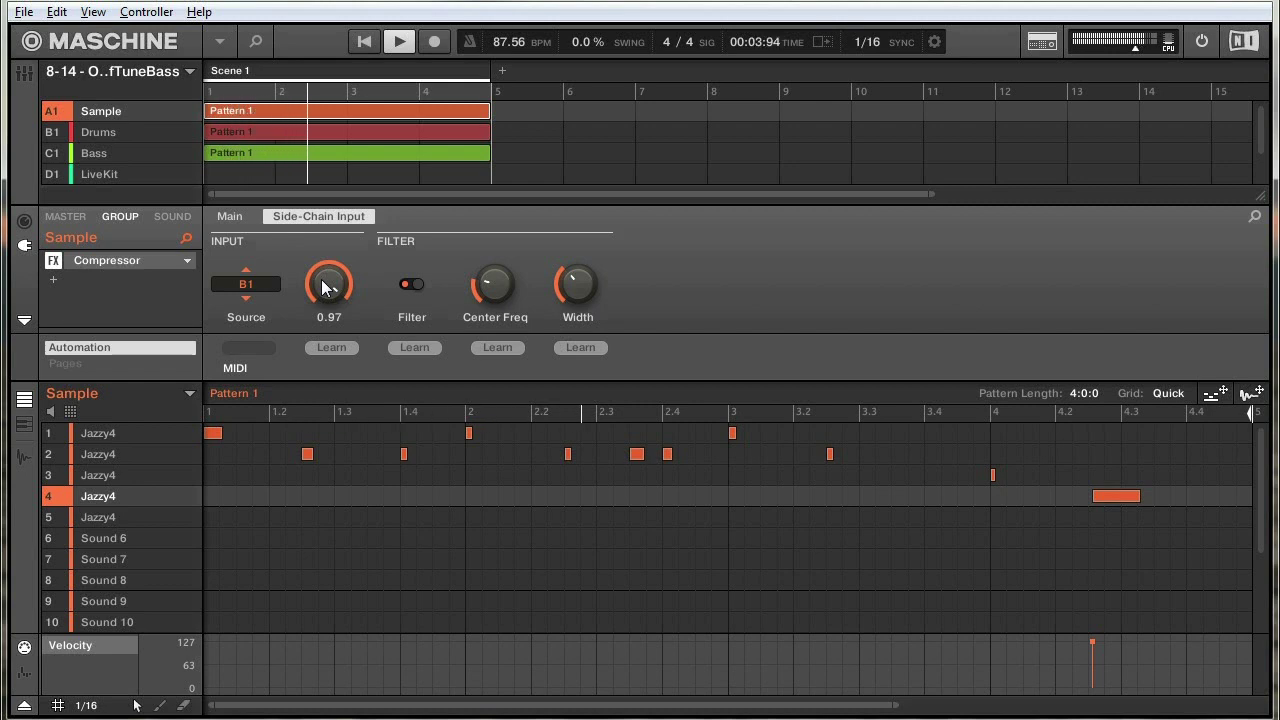
pyautogui.press('space')
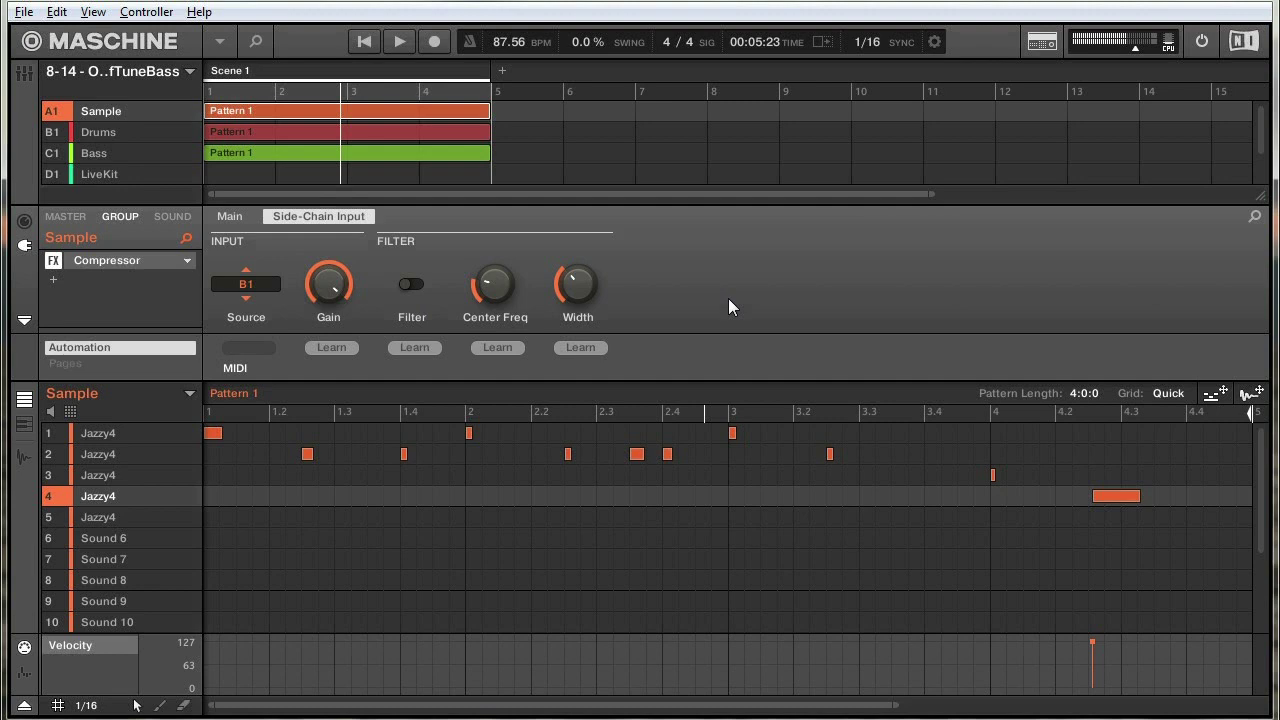
# - Compare again, settle the side-chain Gain at 0.59, re-enable the Filter, and play
pyautogui.press('space')
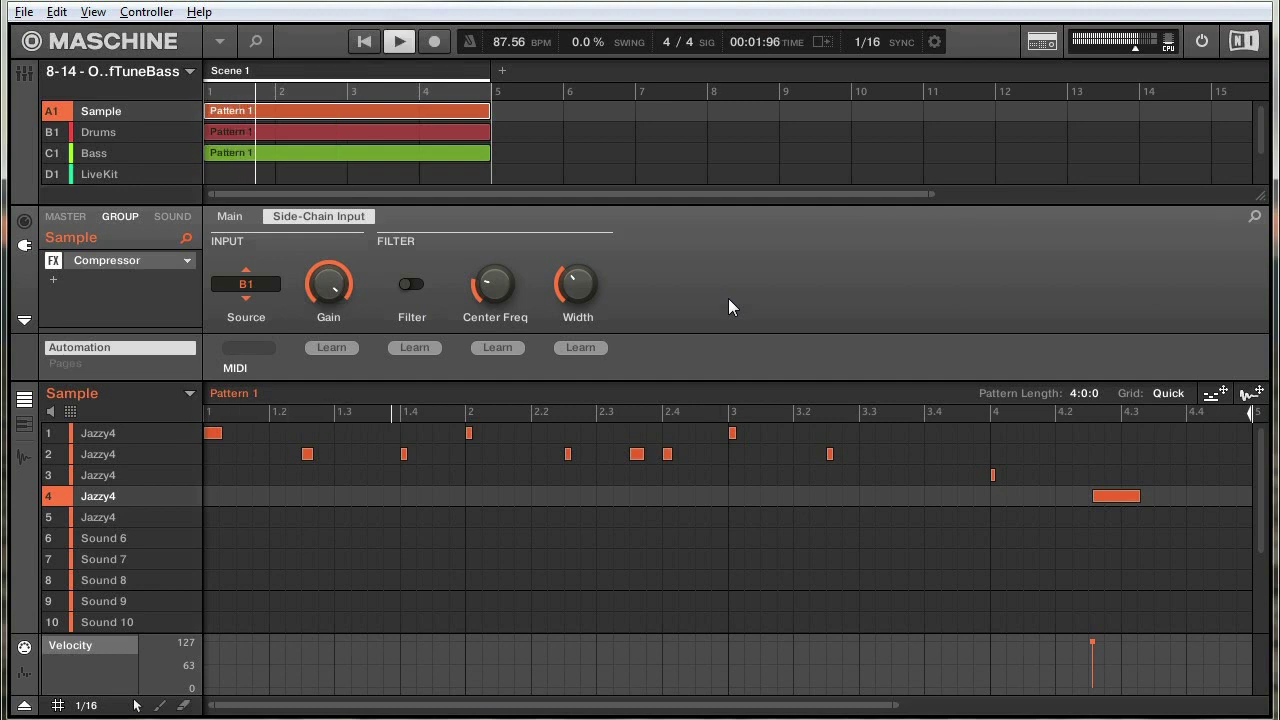
pyautogui.press('space')
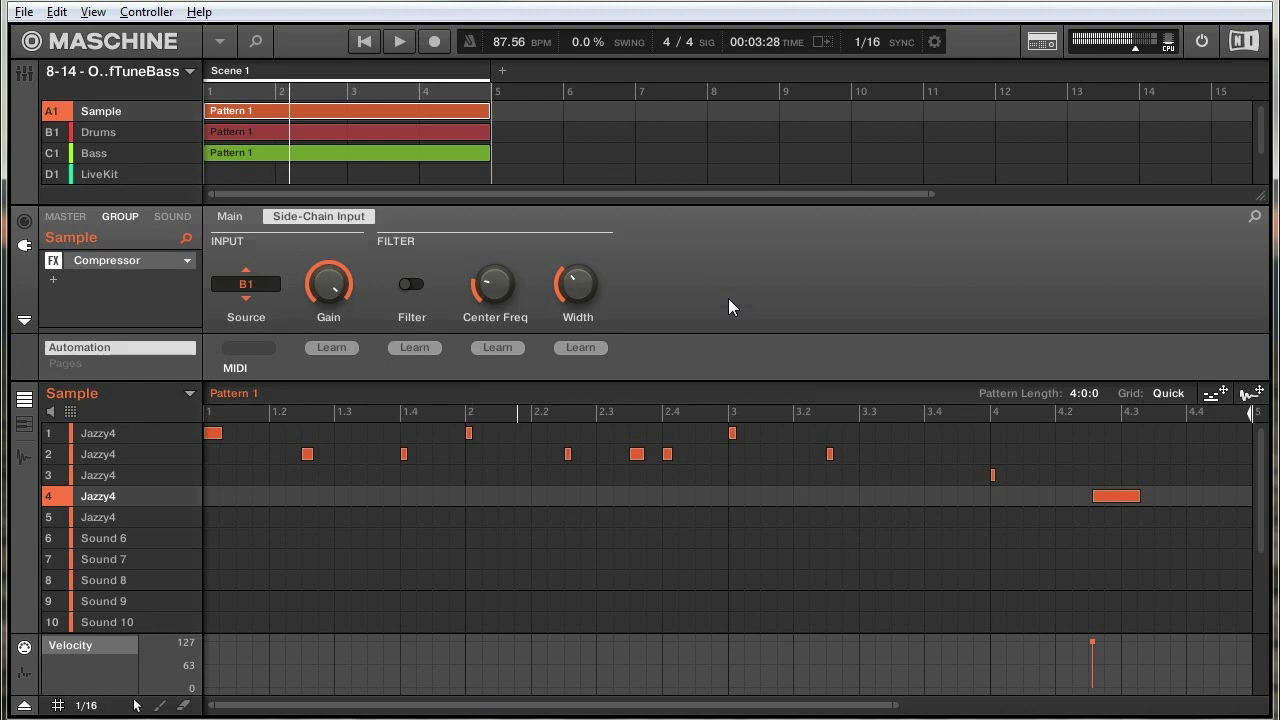
pyautogui.moveTo(329, 284); pyautogui.dragTo(357, 290)
pyautogui.click(411, 284)
pyautogui.press('space')
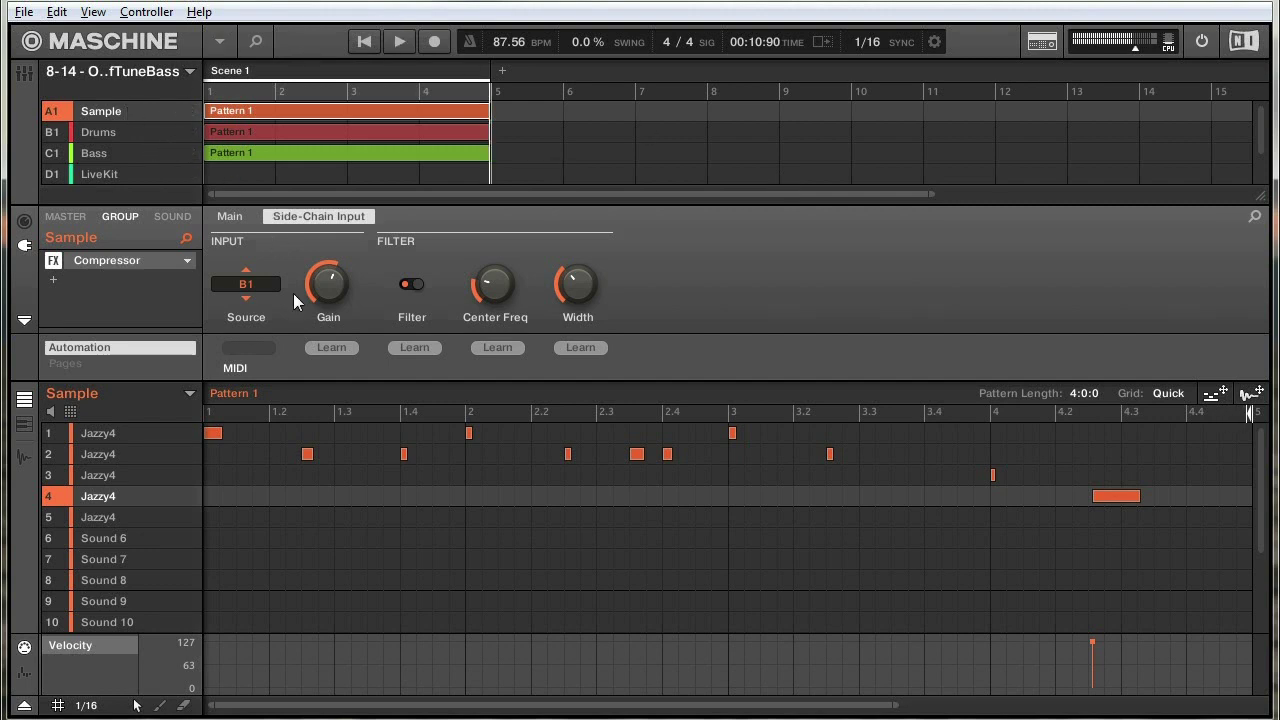
# - On the Main tab, show the MASTER effects and turn its Classic Compressor on, then bypass it
pyautogui.click(230, 217)
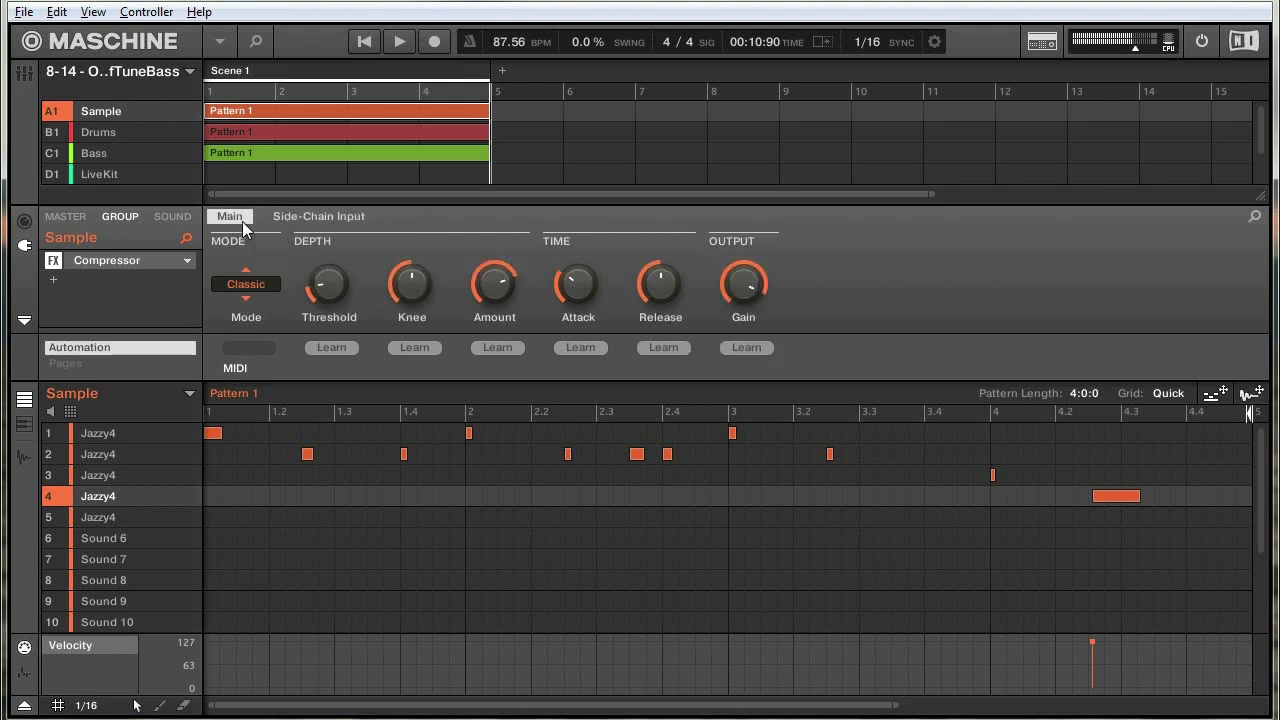
pyautogui.click(73, 215)
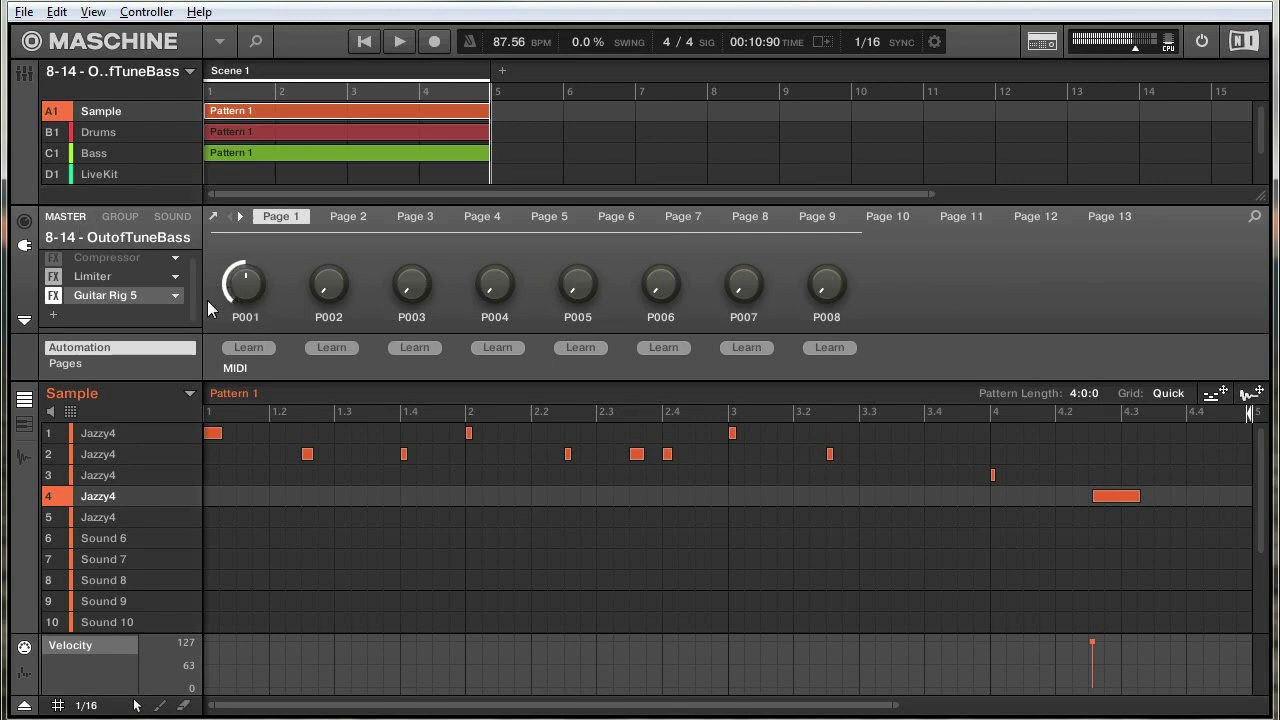
pyautogui.scroll(1, 191, 303)
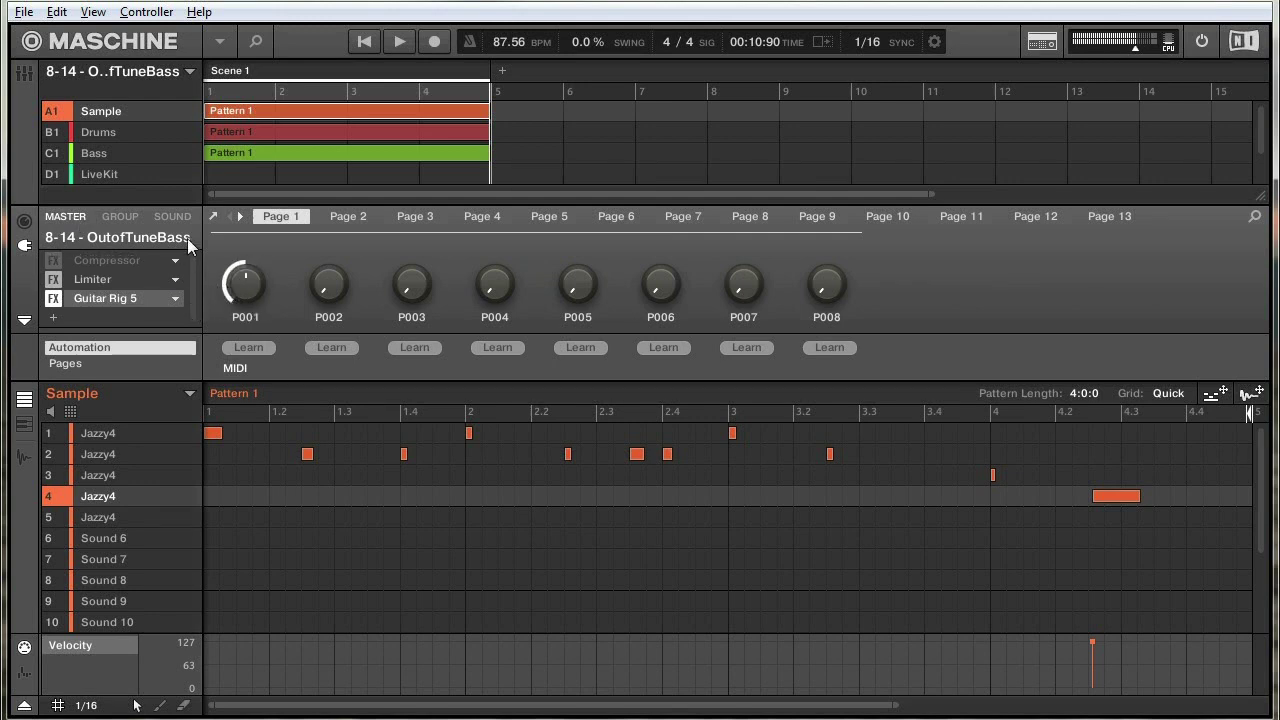
pyautogui.click(58, 262)
pyautogui.click(115, 266)
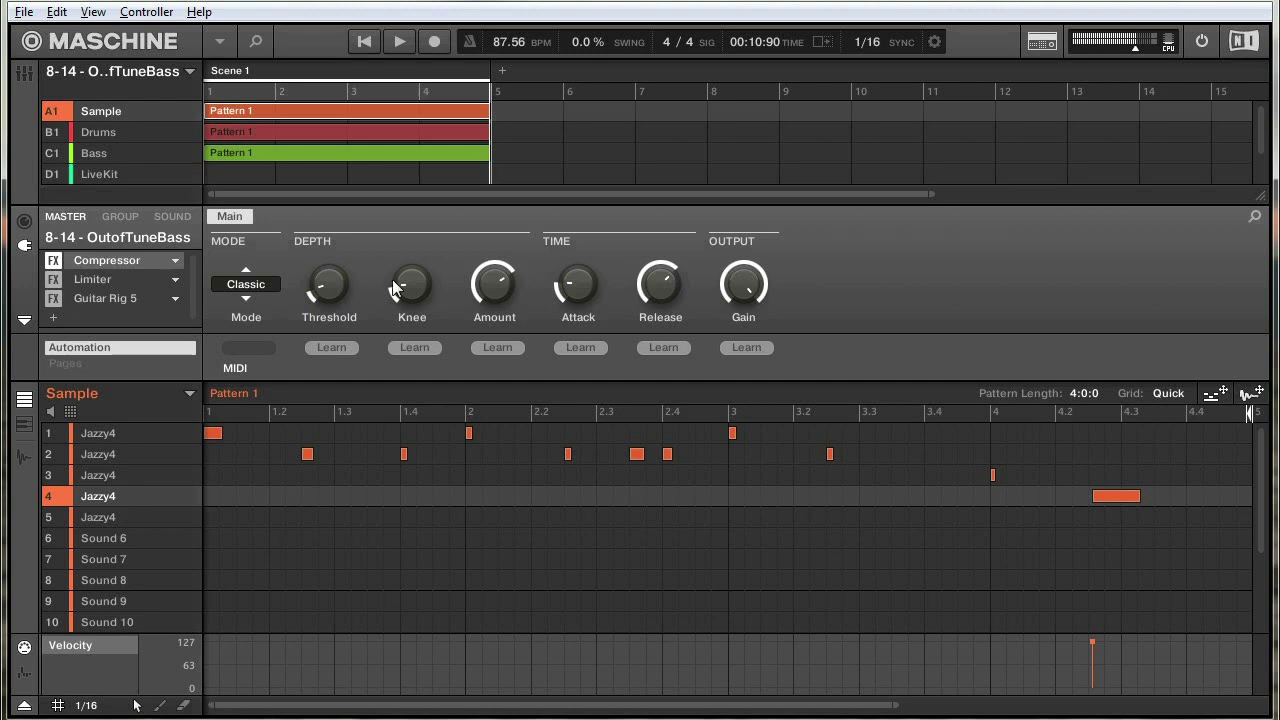
pyautogui.click(57, 262)
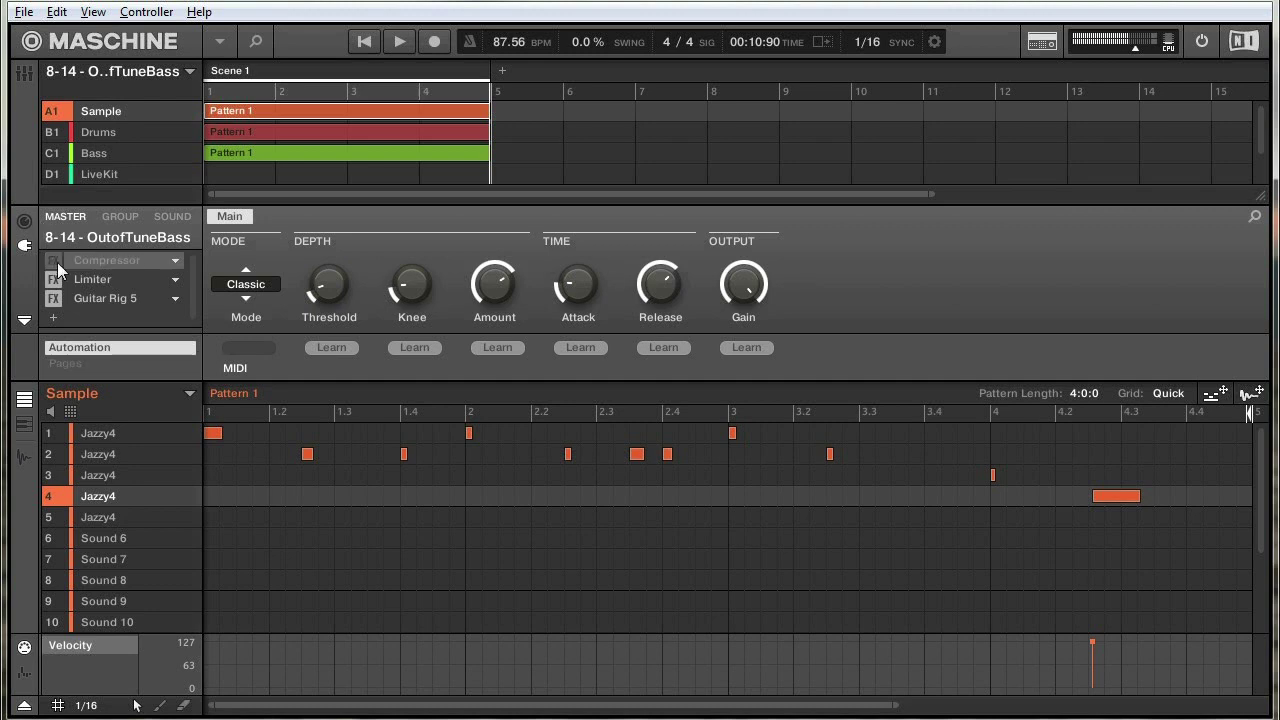